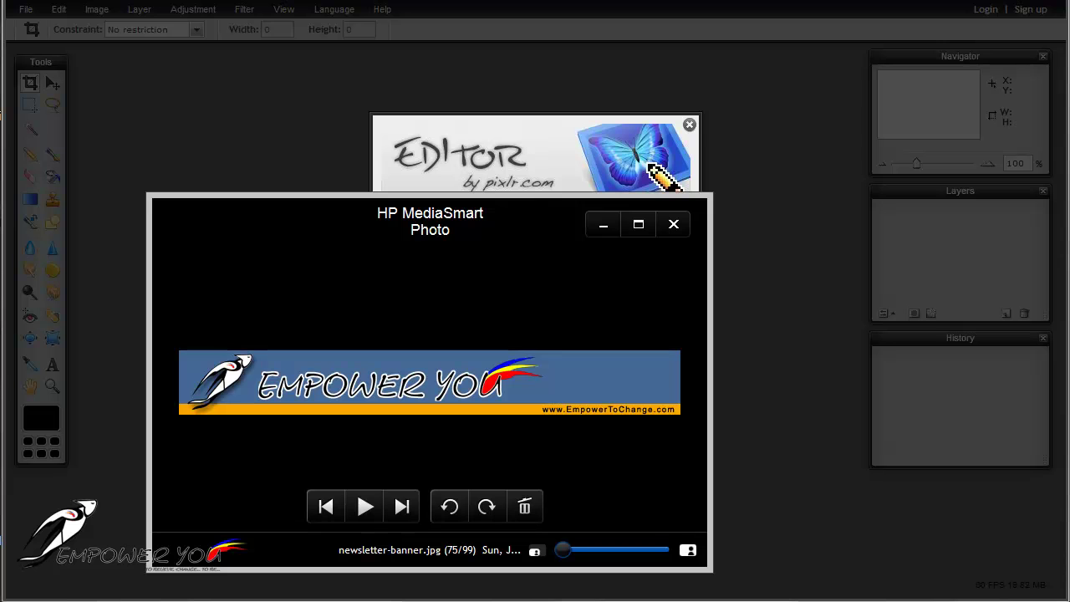
Close the sample banner viewer and start a new blank image.
{"action": "left_click", "coordinate": [673, 225]}
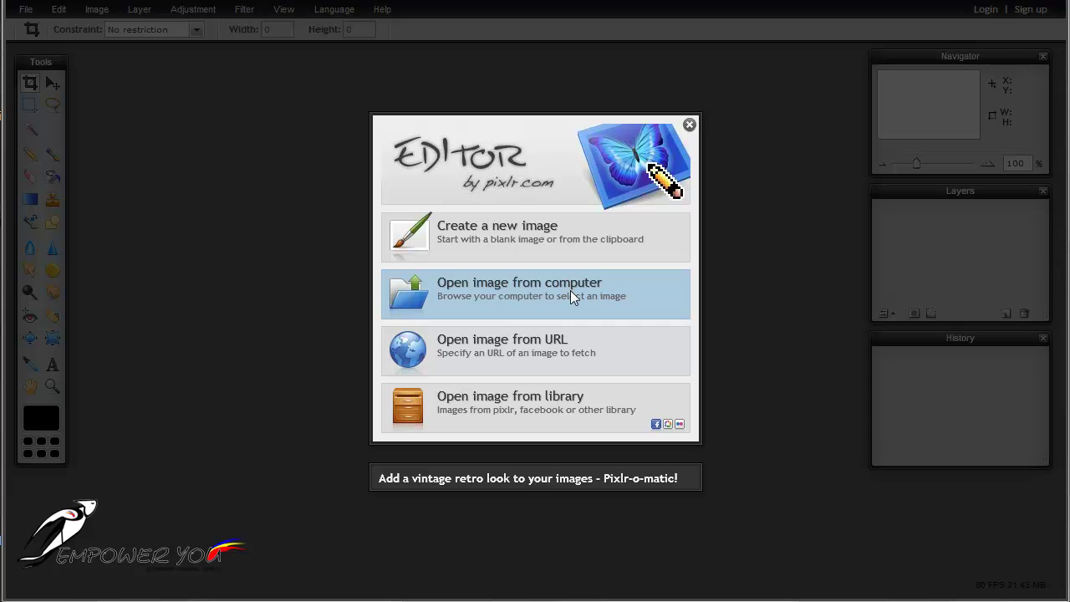
{"action": "left_click", "coordinate": [573, 240]}
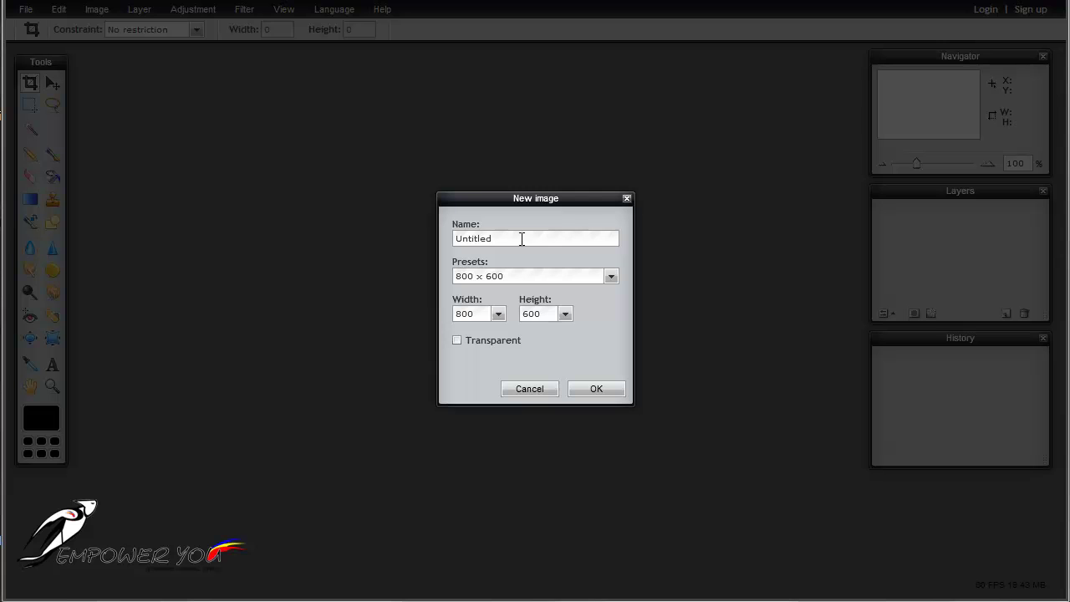
Create a new 1000 × 288 px image named 'my banner'.
{"action": "left_click", "coordinate": [613, 279]}
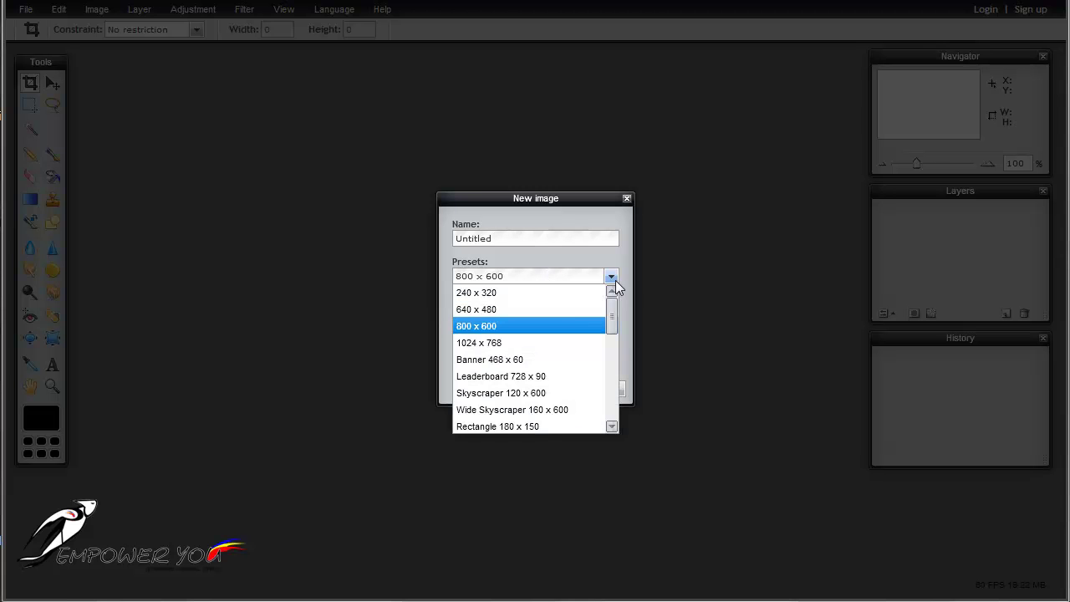
{"action": "left_click", "coordinate": [615, 280]}
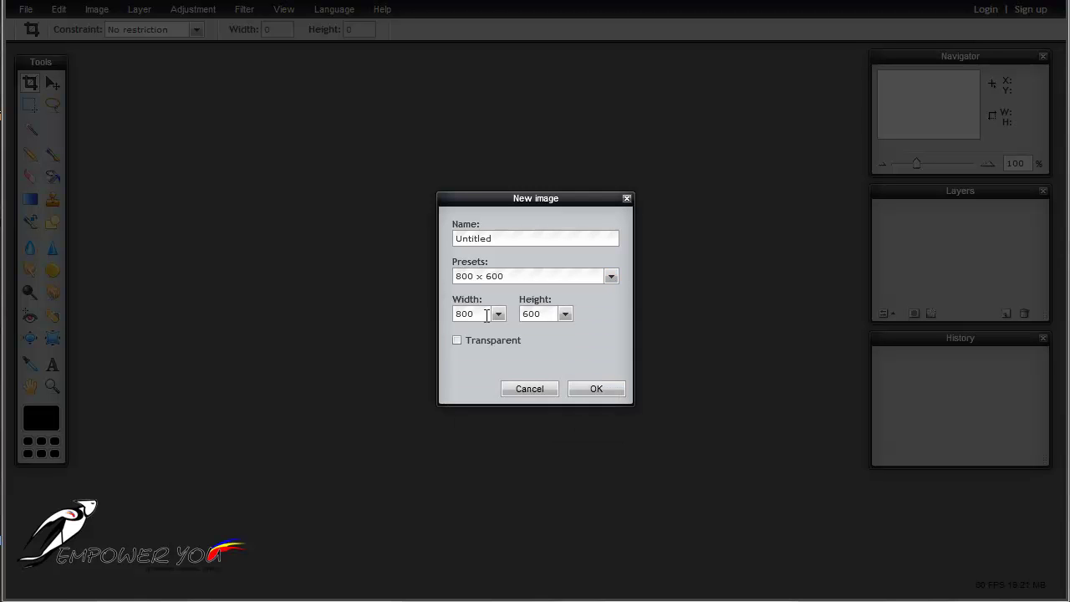
{"action": "left_click_drag", "start_coordinate": [486, 313], "coordinate": [446, 309]}
{"action": "type", "text": "1000"}
{"action": "key", "text": "Tab"}
{"action": "type", "text": "288"}
{"action": "left_click_drag", "start_coordinate": [511, 238], "coordinate": [423, 231]}
{"action": "type", "text": "my banner"}
{"action": "left_click", "coordinate": [596, 390]}
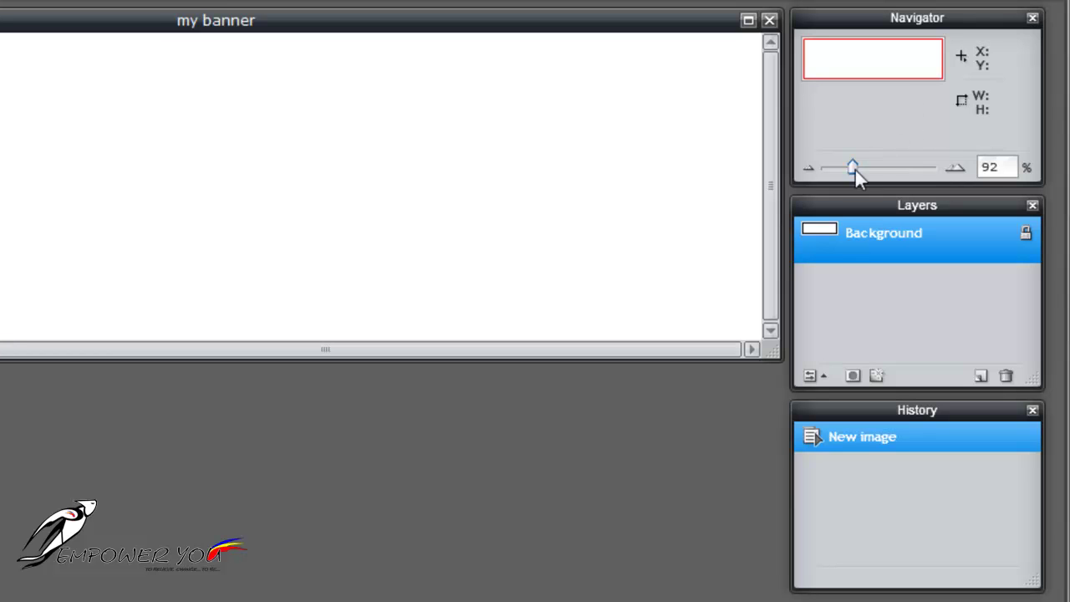
{"action": "mouse_move", "coordinate": [855, 170]}
{"action": "left_mouse_down"}
{"action": "mouse_move", "coordinate": [872, 170]}
{"action": "mouse_move", "coordinate": [852, 171]}
{"action": "left_mouse_up"}
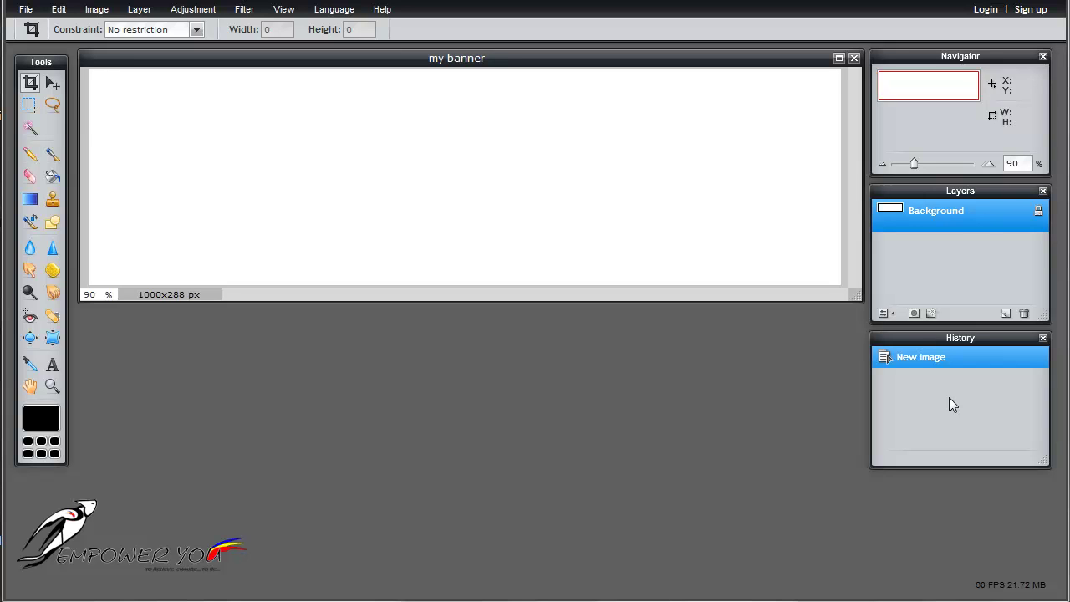
Set the canvas zoom to 100%.
{"action": "double_click", "coordinate": [97, 294]}
{"action": "type", "text": "100"}
{"action": "key", "text": "Return"}
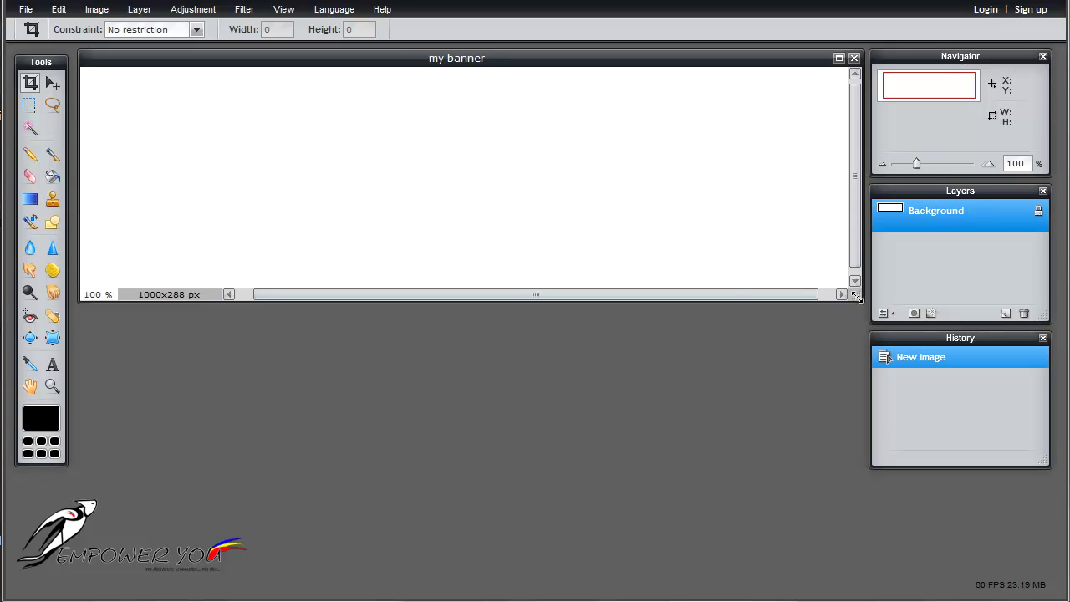
Enlarge the image window to fit the canvas and shift the Navigator, Layers and History panels right.
{"action": "left_click_drag", "start_coordinate": [851, 297], "coordinate": [871, 314]}
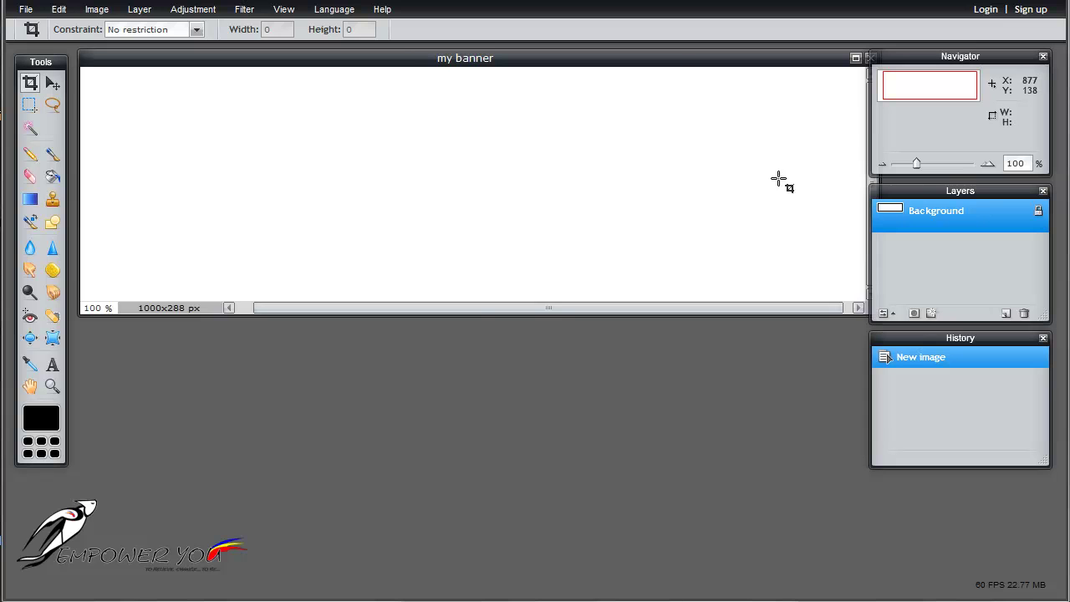
{"action": "left_click_drag", "start_coordinate": [674, 65], "coordinate": [663, 64]}
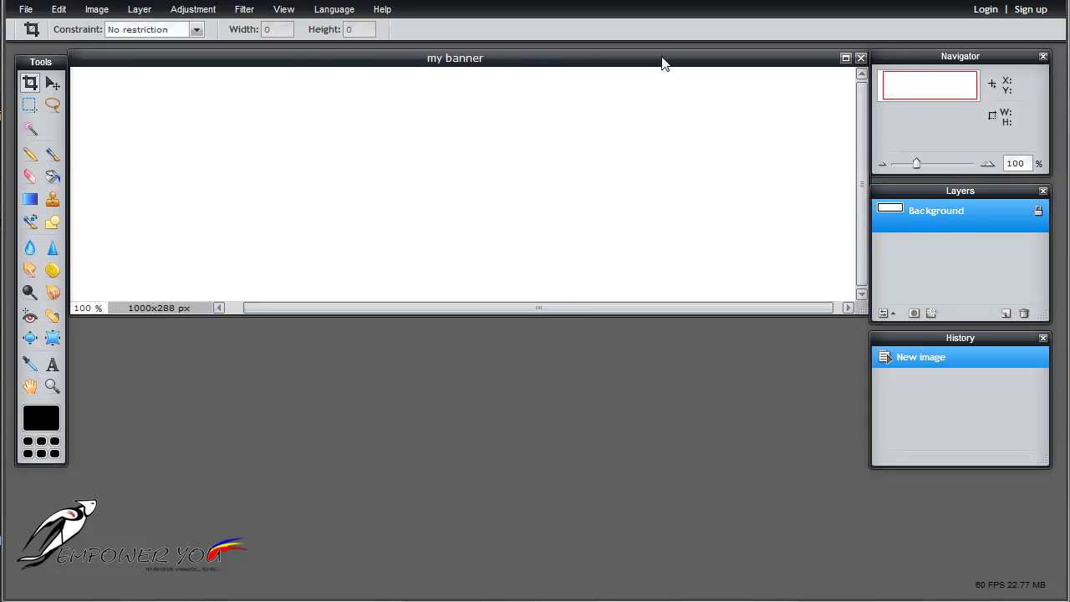
{"action": "left_click_drag", "start_coordinate": [922, 58], "coordinate": [931, 58]}
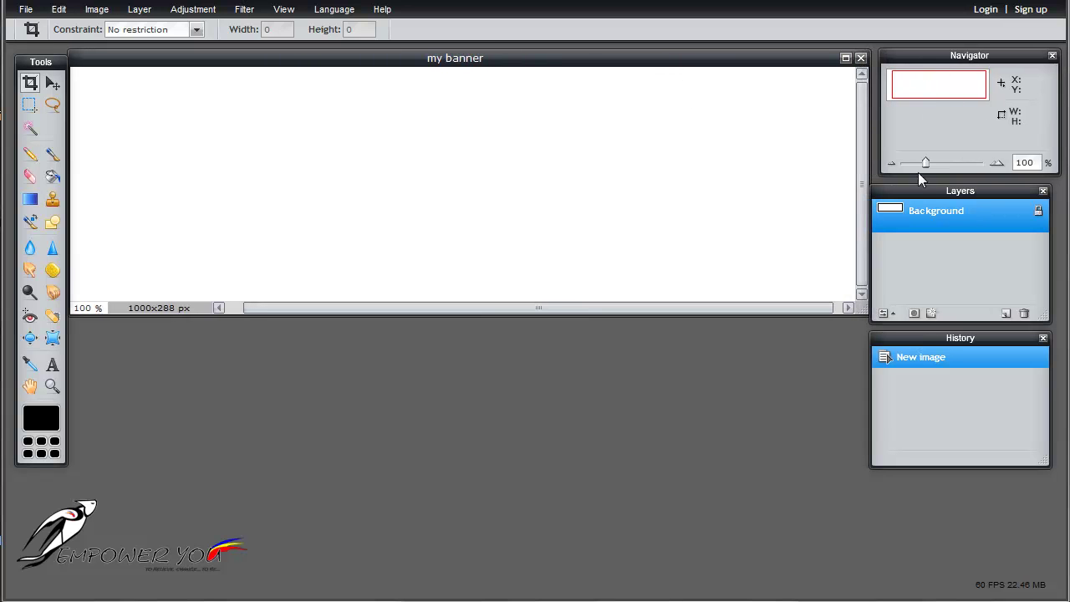
{"action": "left_click_drag", "start_coordinate": [919, 194], "coordinate": [930, 188]}
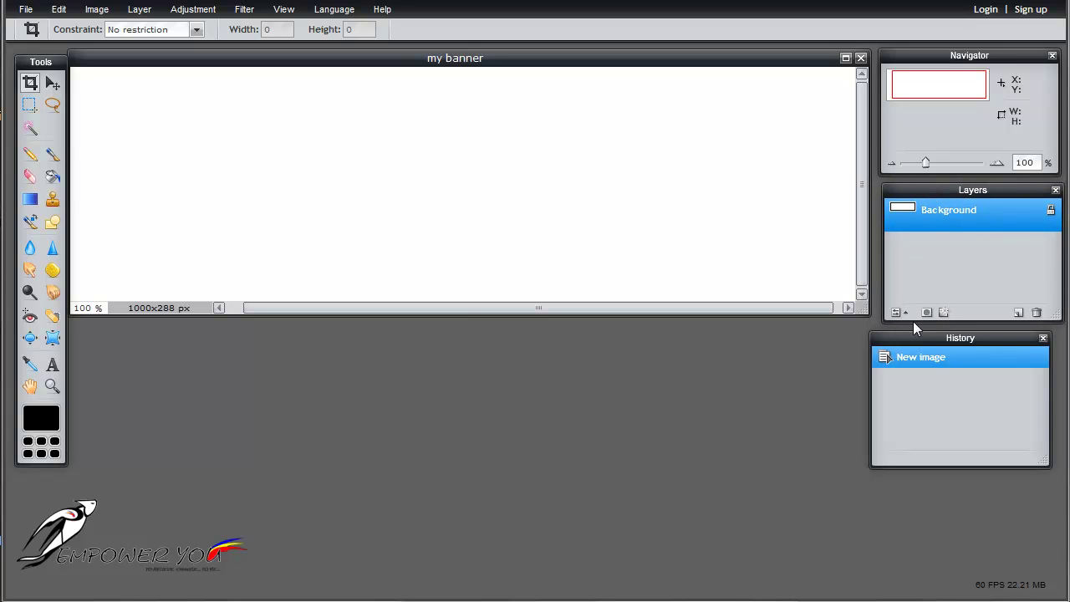
{"action": "left_click_drag", "start_coordinate": [911, 336], "coordinate": [920, 336]}
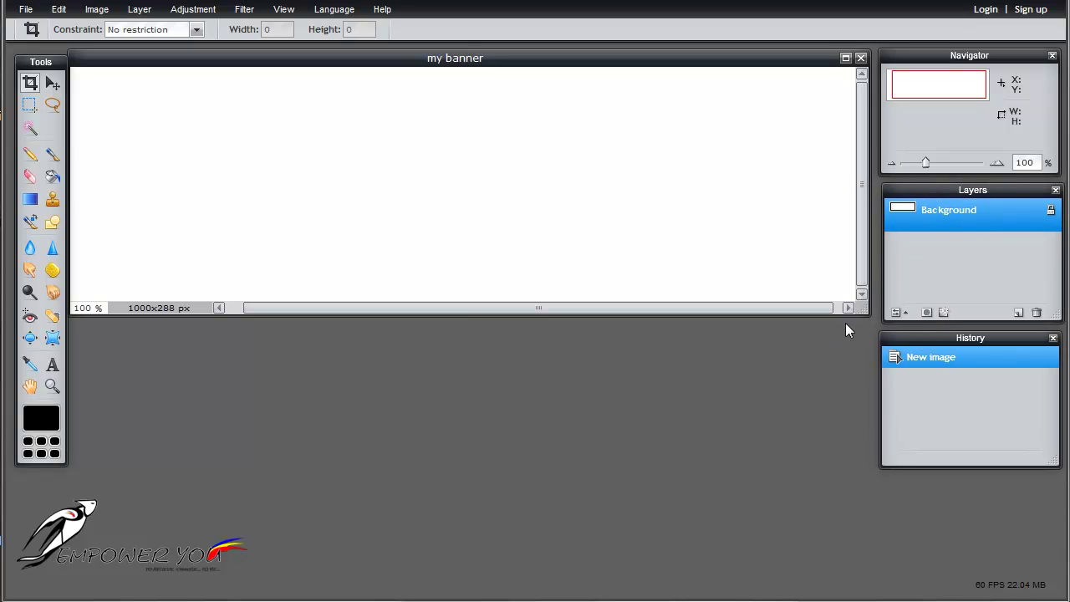
{"action": "left_click_drag", "start_coordinate": [861, 309], "coordinate": [874, 318]}
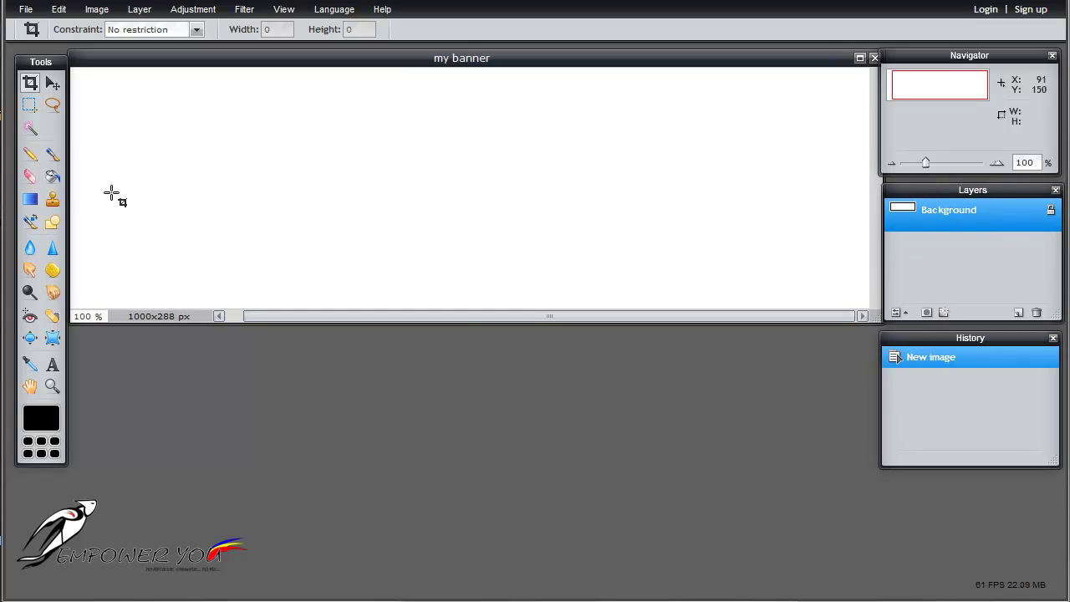
Pick the Paint bucket and enter R 69, G 104, B 150 (#446794) as the main colour.
{"action": "left_click", "coordinate": [51, 176]}
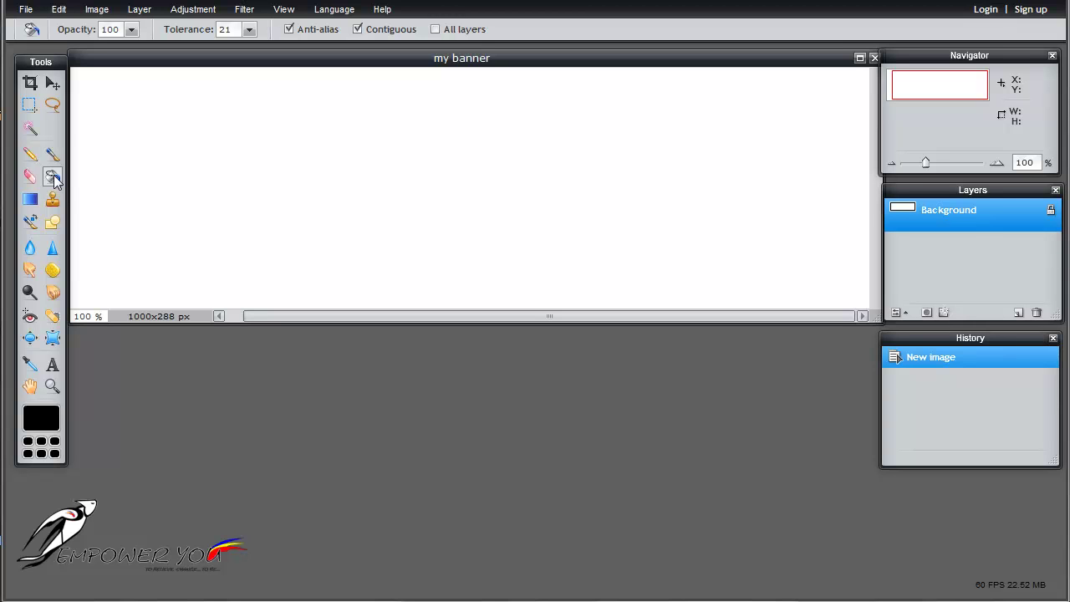
{"action": "left_click", "coordinate": [49, 418]}
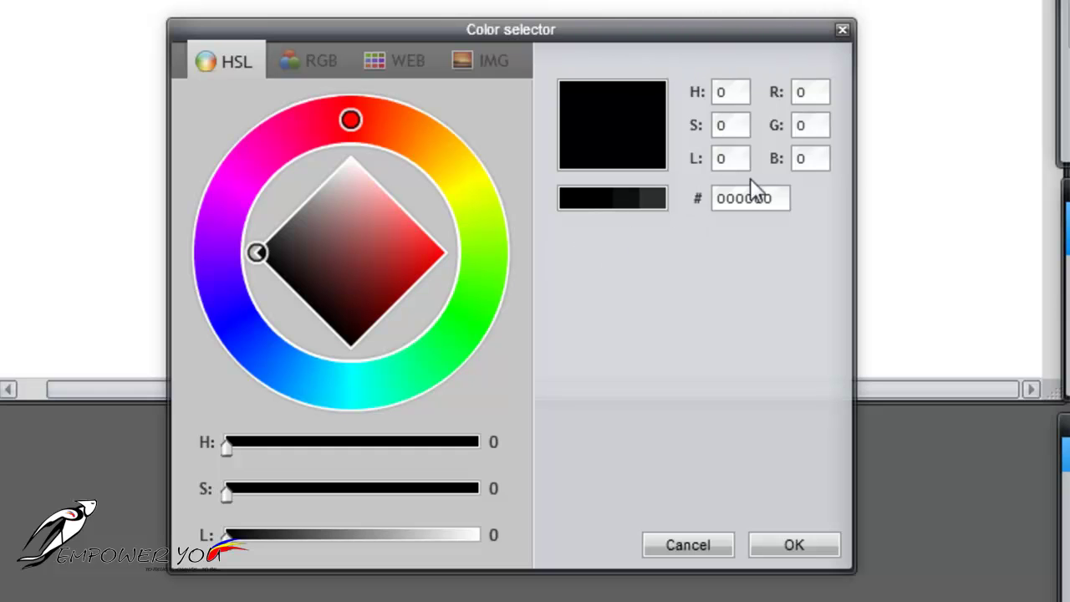
{"action": "left_click", "coordinate": [825, 92]}
{"action": "double_click", "coordinate": [825, 92]}
{"action": "type", "text": "69"}
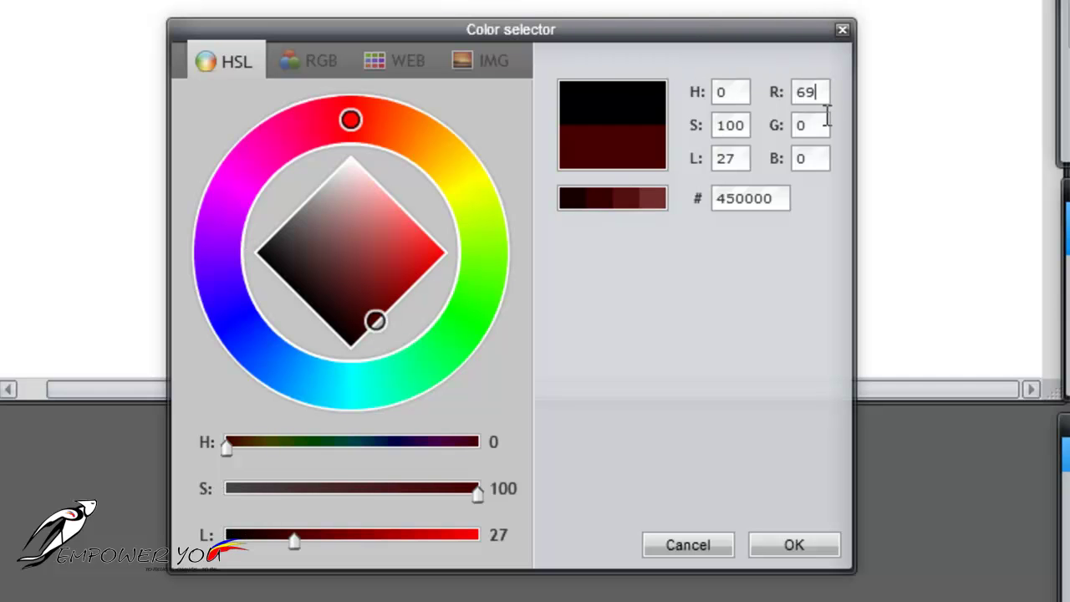
{"action": "left_click", "coordinate": [823, 123]}
{"action": "double_click", "coordinate": [823, 123]}
{"action": "type", "text": "104"}
{"action": "double_click", "coordinate": [822, 158]}
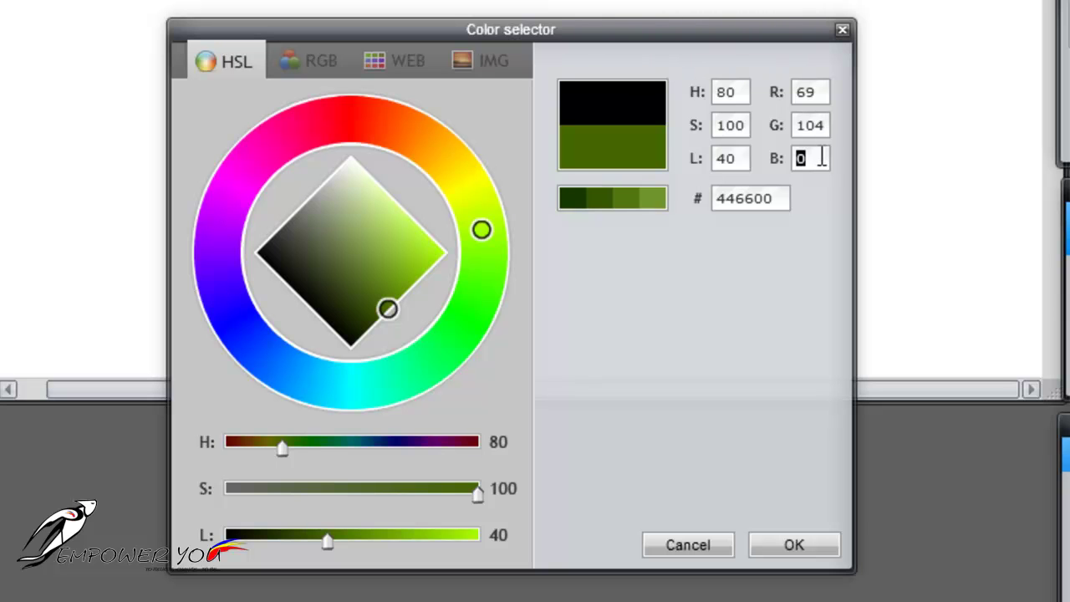
{"action": "type", "text": "150"}
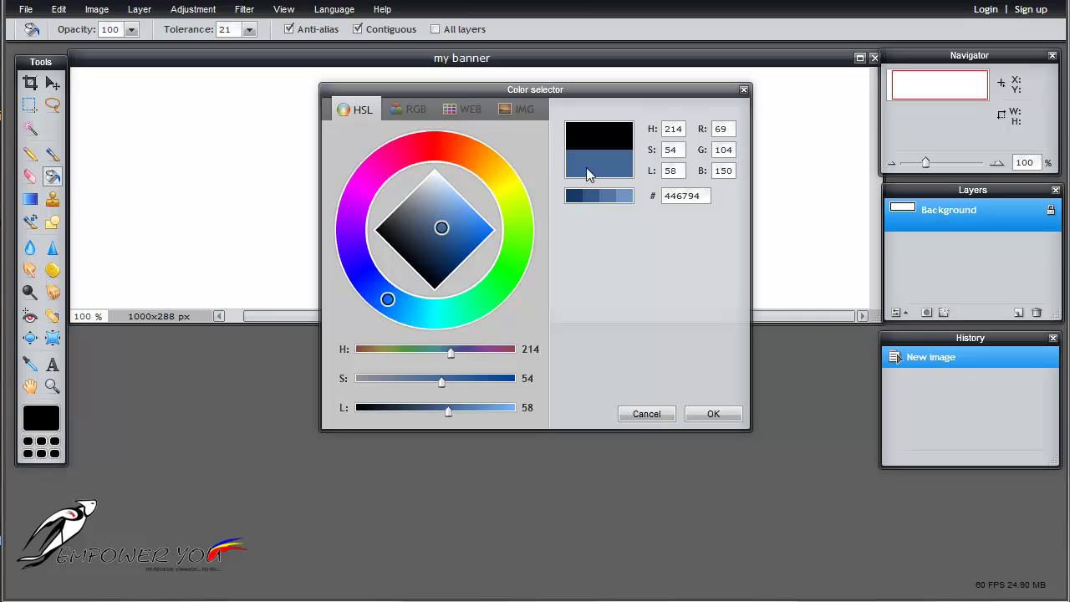
Confirm #446794 and flood the entire canvas with that blue.
{"action": "left_click", "coordinate": [700, 412]}
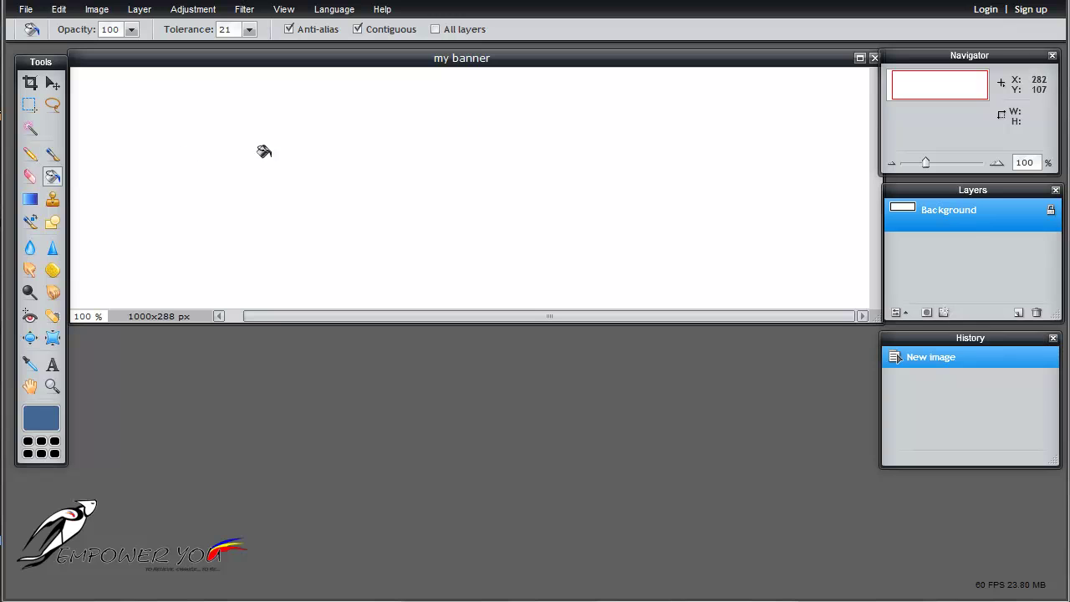
{"action": "left_click", "coordinate": [287, 151]}
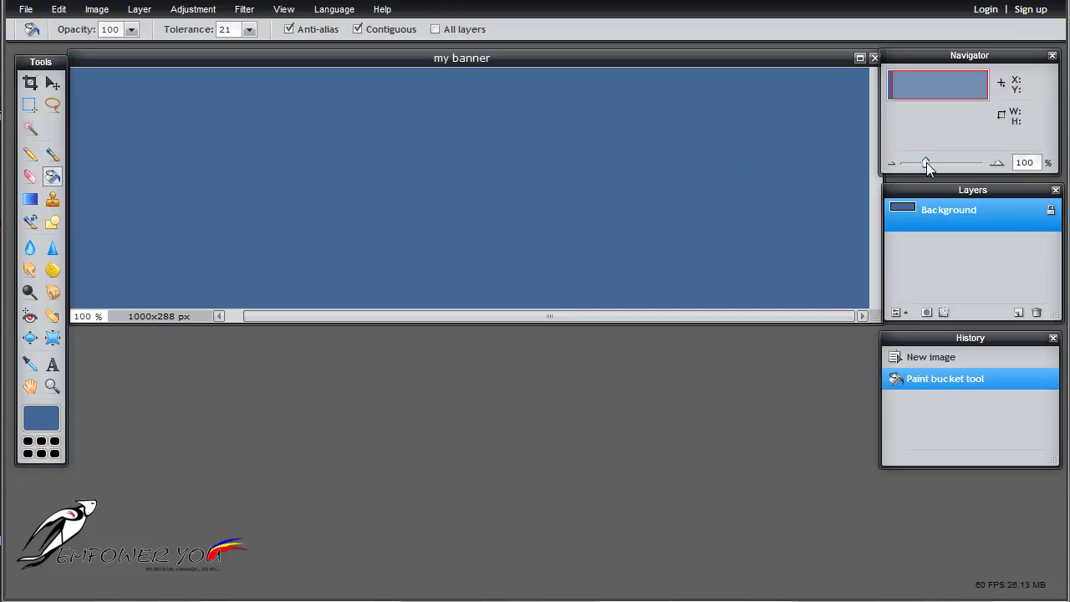
{"action": "left_click_drag", "start_coordinate": [926, 162], "coordinate": [922, 162]}
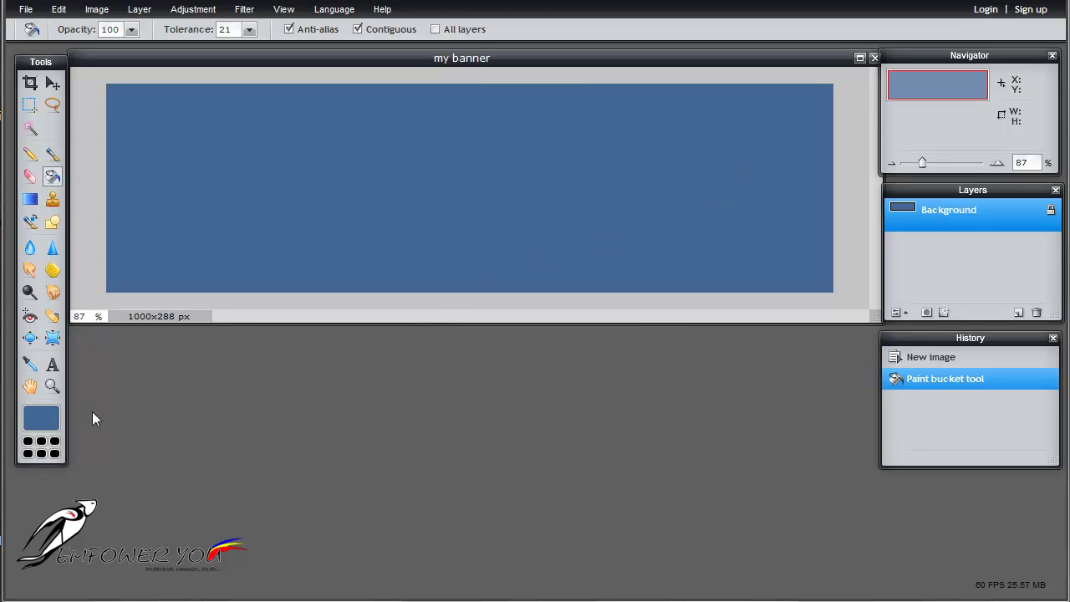
Set the main colour to orange (R 249, G 169) in the colour picker.
{"action": "left_click", "coordinate": [29, 445]}
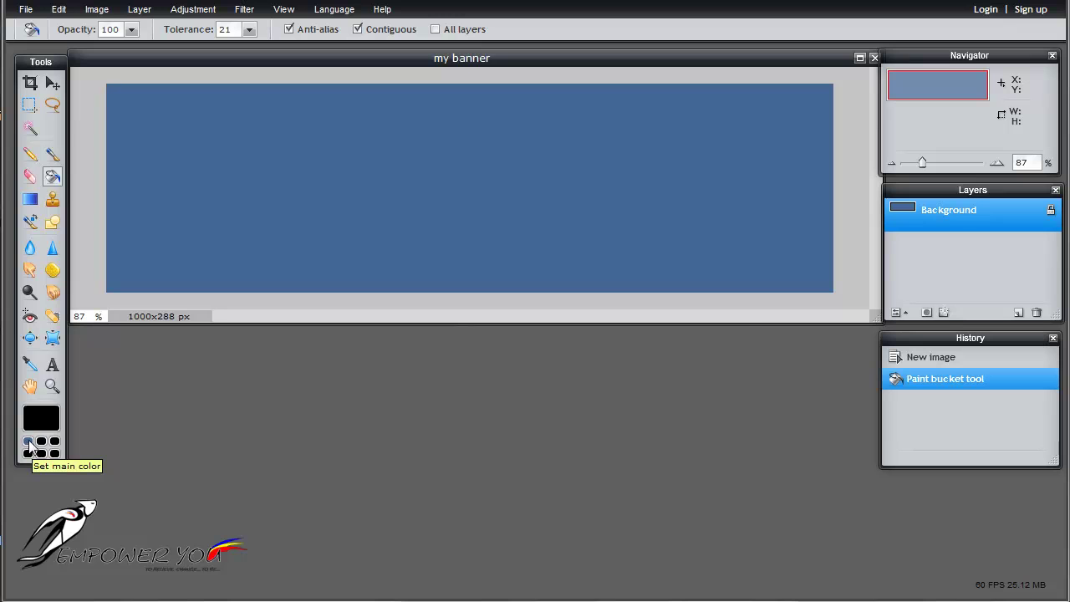
{"action": "left_click", "coordinate": [40, 418]}
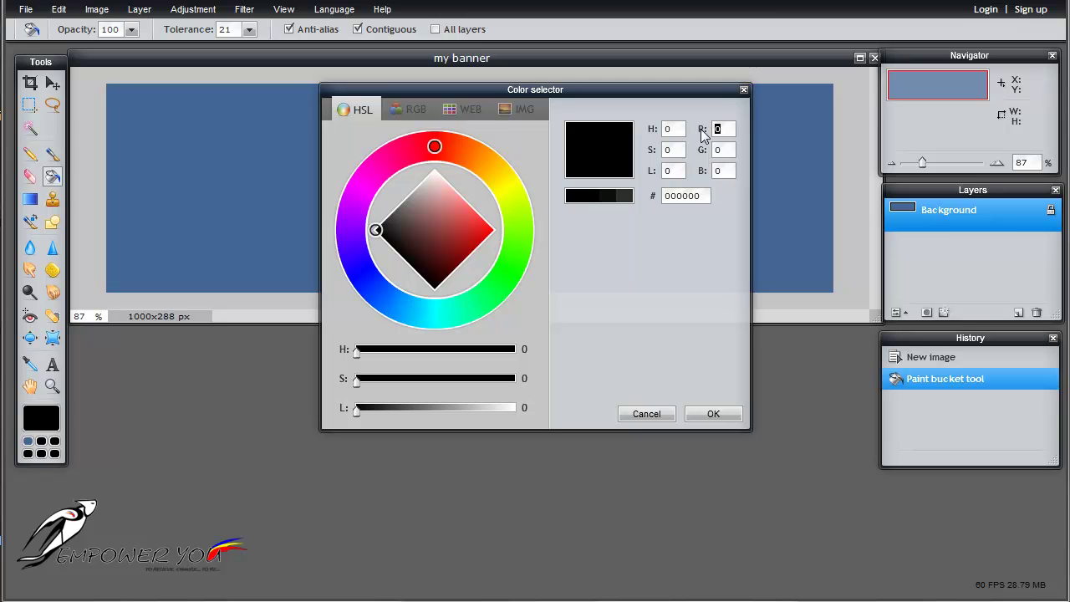
{"action": "type", "text": "249"}
{"action": "key", "text": "Tab"}
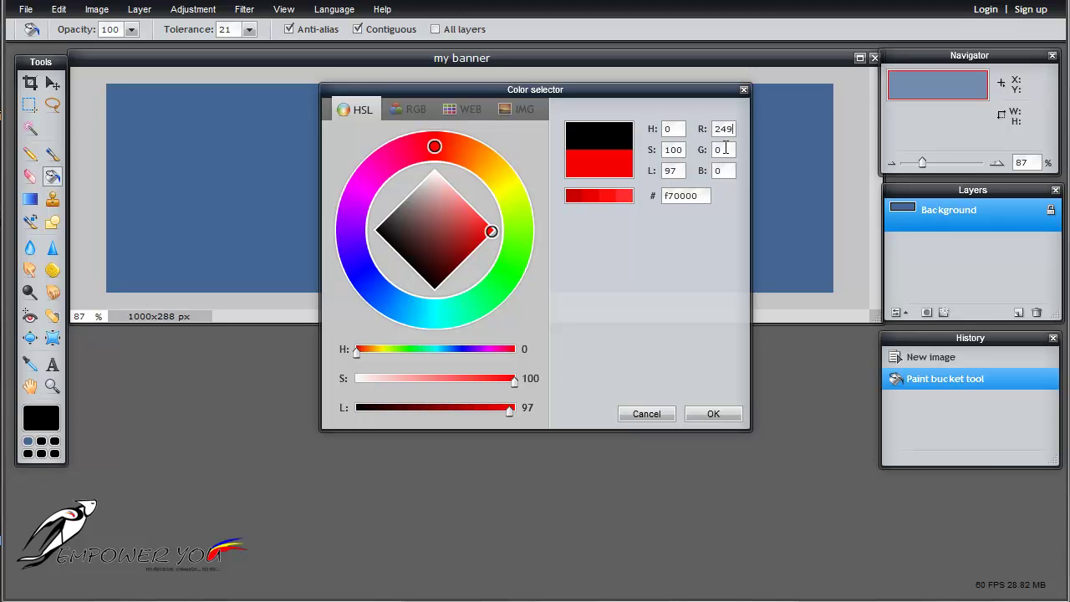
{"action": "type", "text": "169"}
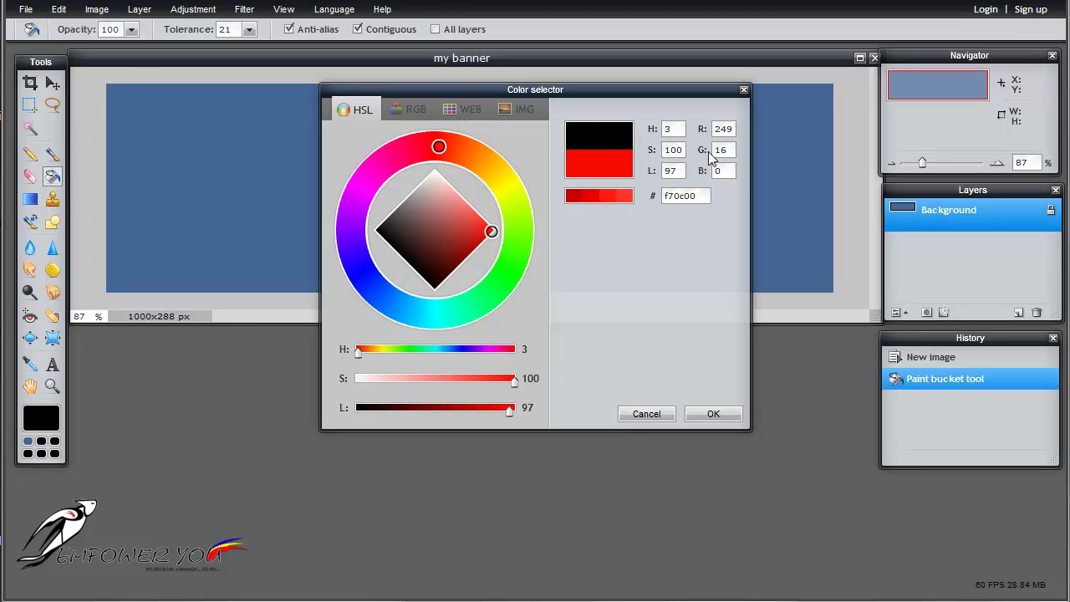
{"action": "key", "text": "Tab"}
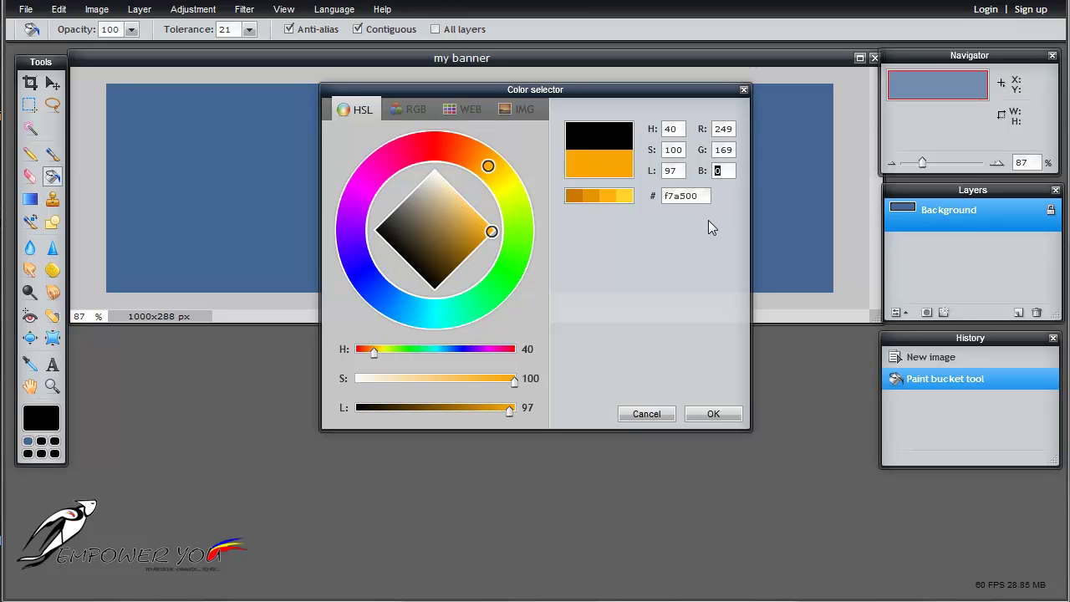
{"action": "left_click", "coordinate": [701, 259]}
{"action": "left_click", "coordinate": [709, 418]}
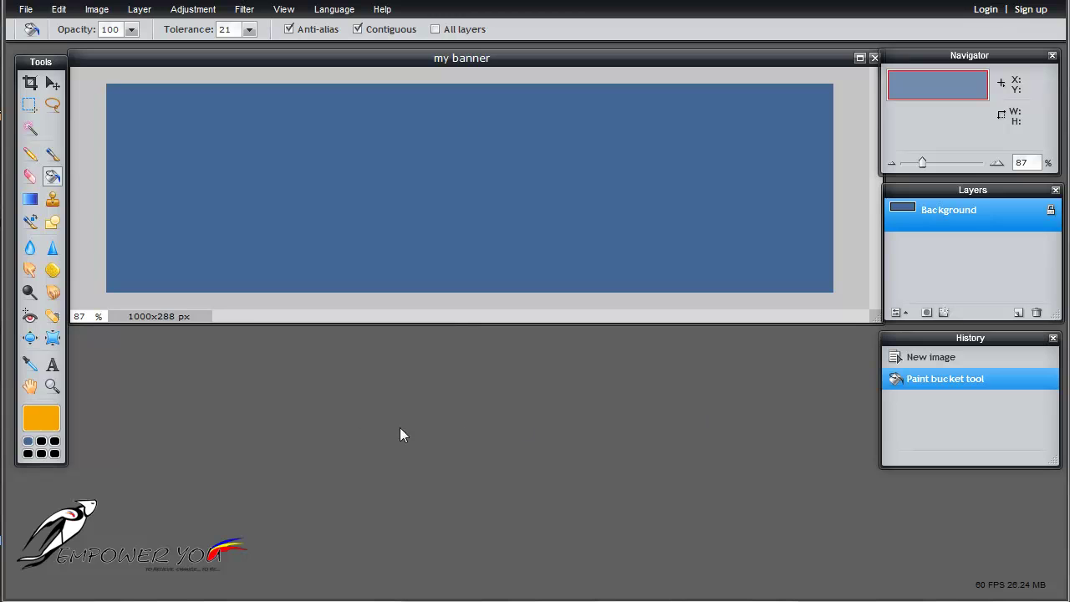
Cycle the small swatches between black, blue and orange, leaving orange as main colour.
{"action": "left_click", "coordinate": [41, 443]}
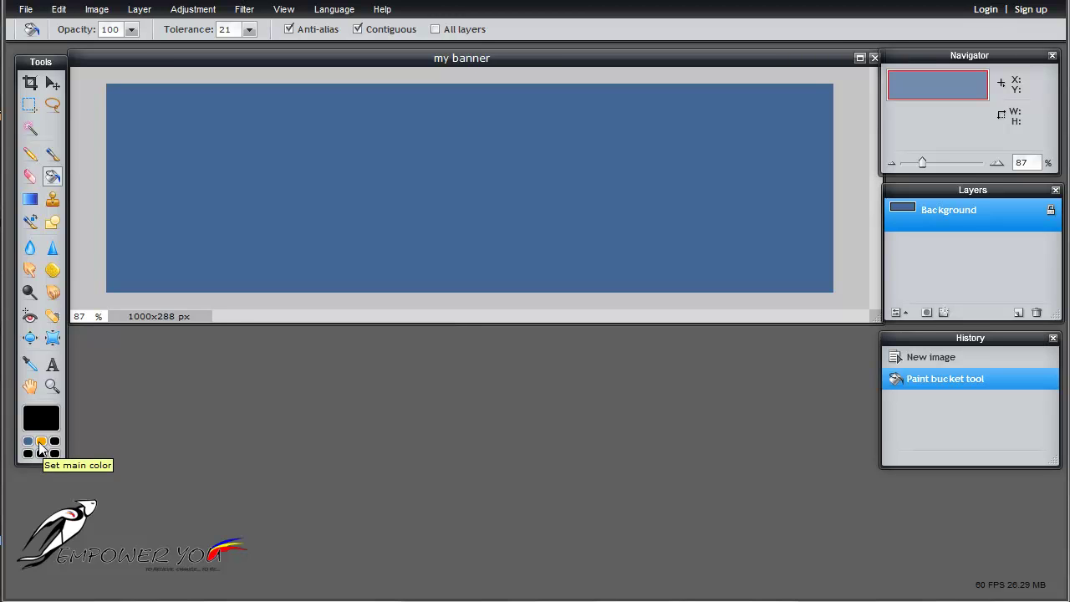
{"action": "left_click", "coordinate": [30, 442]}
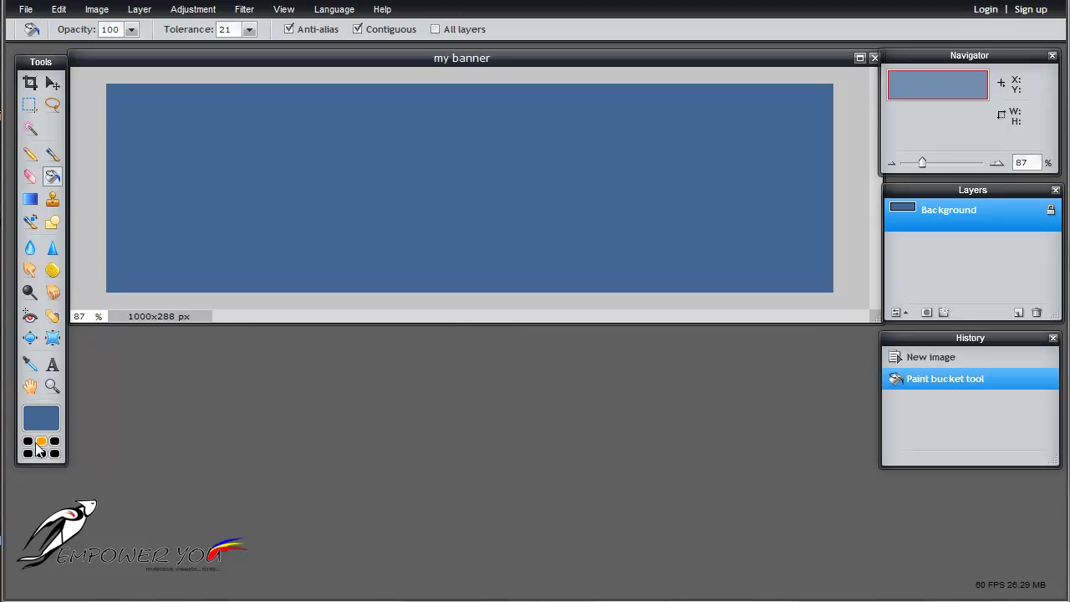
{"action": "left_click", "coordinate": [41, 442]}
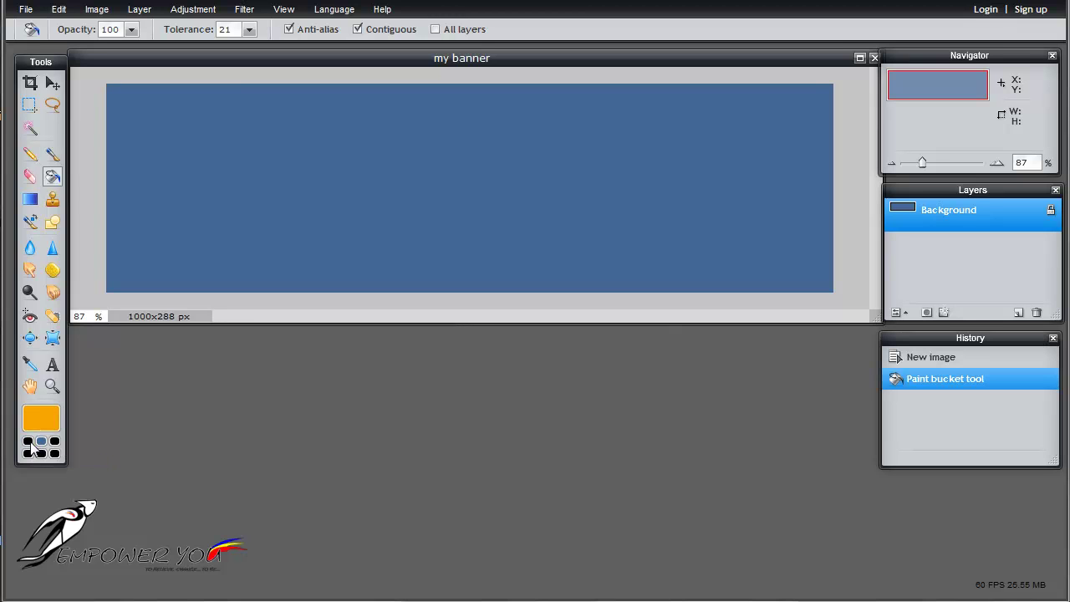
{"action": "left_click", "coordinate": [29, 442]}
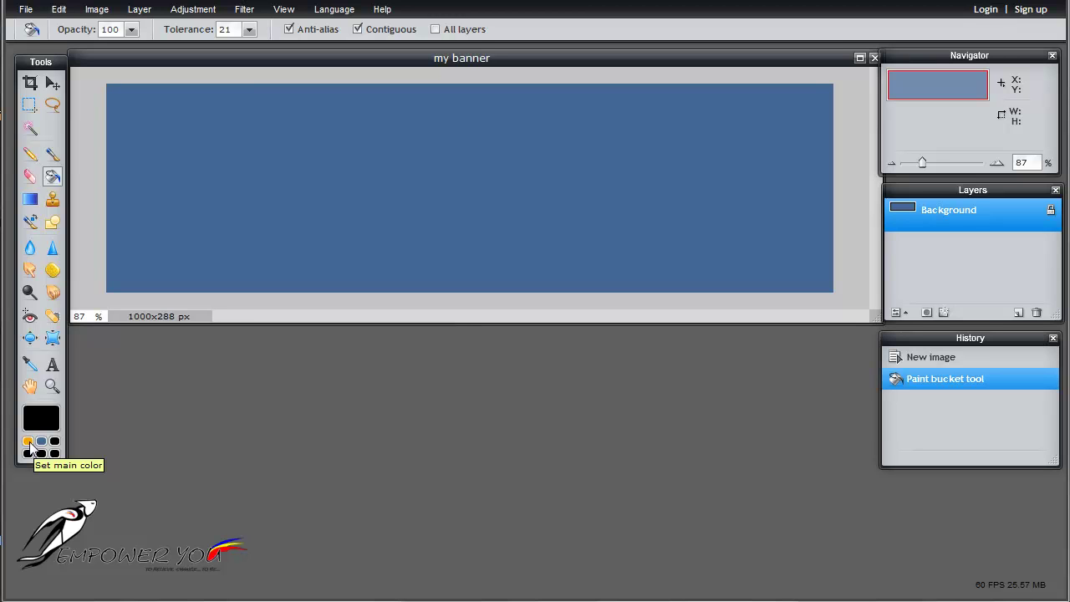
{"action": "left_click", "coordinate": [29, 442]}
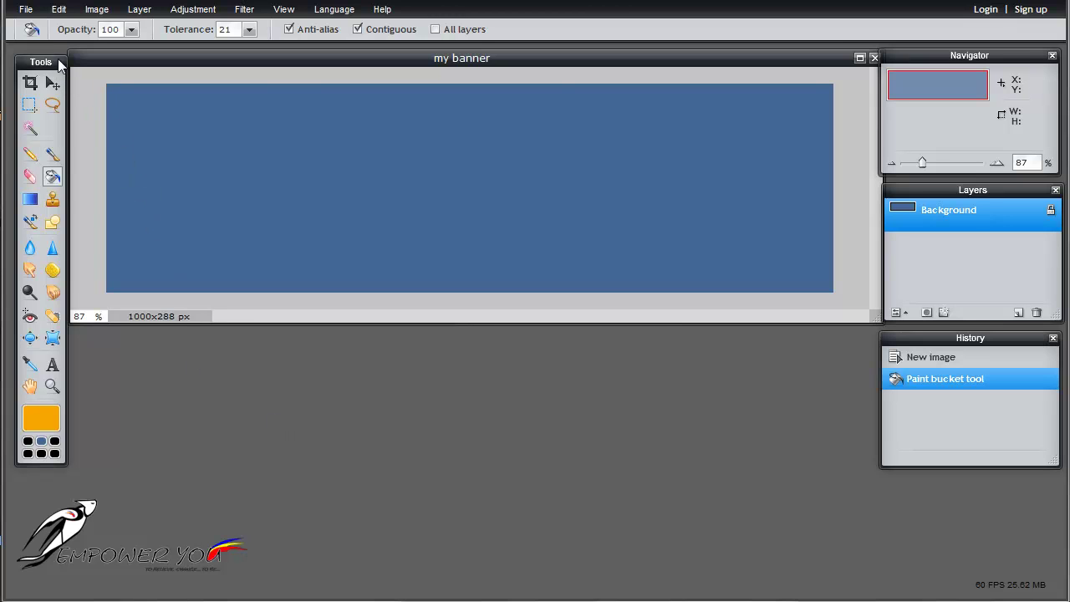
Add an empty Layer 1 with Layer > New layer.
{"action": "left_click_drag", "start_coordinate": [59, 65], "coordinate": [48, 60]}
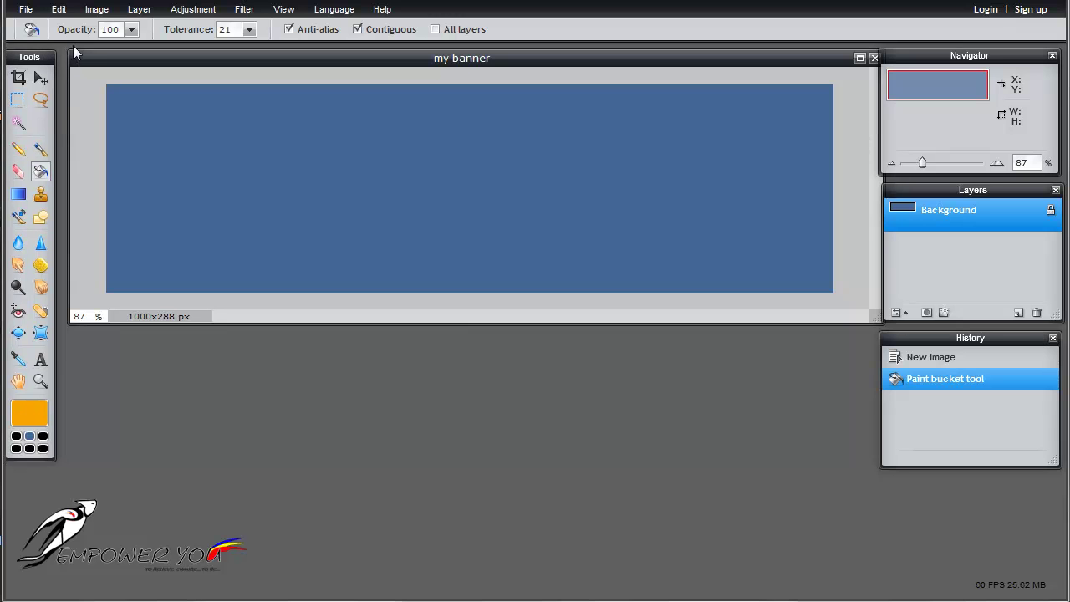
{"action": "left_click", "coordinate": [138, 11]}
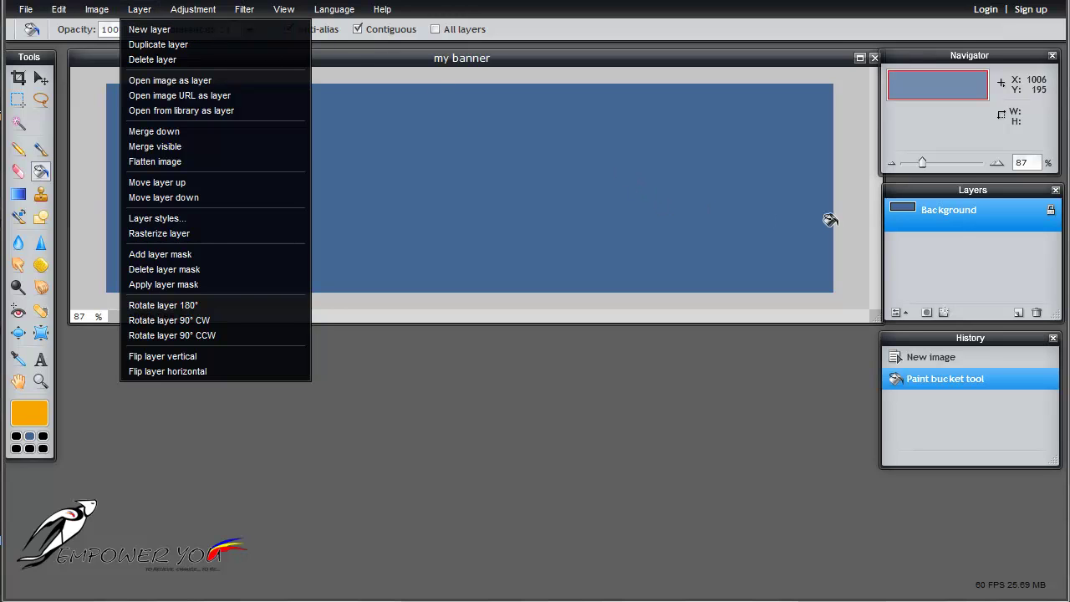
{"action": "left_click", "coordinate": [1017, 311]}
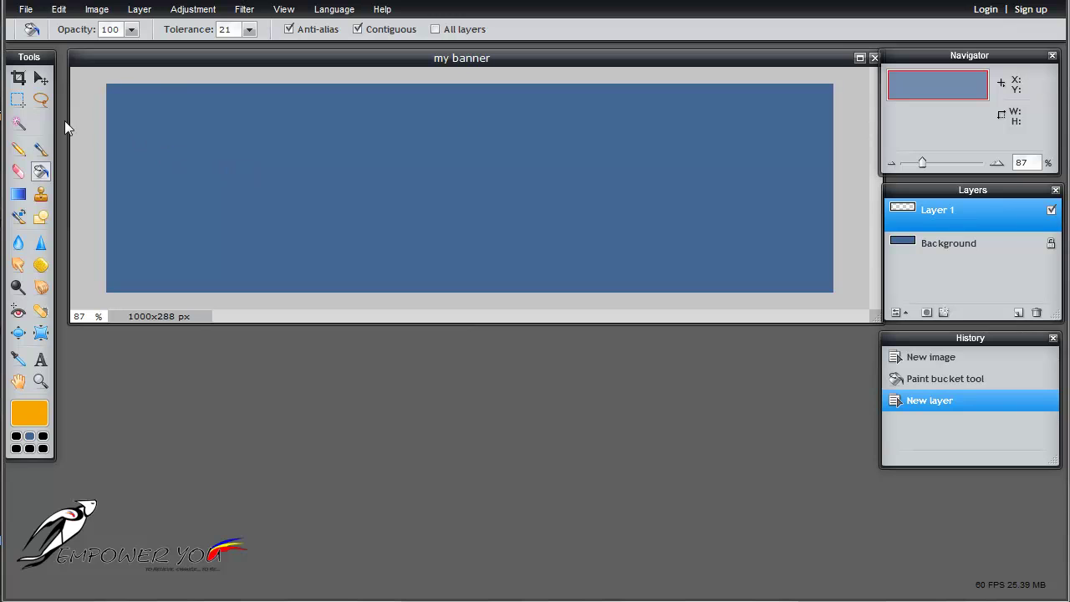
Marquee-select the bottom strip, fill it orange on Layer 1, then deselect all.
{"action": "left_click", "coordinate": [19, 101]}
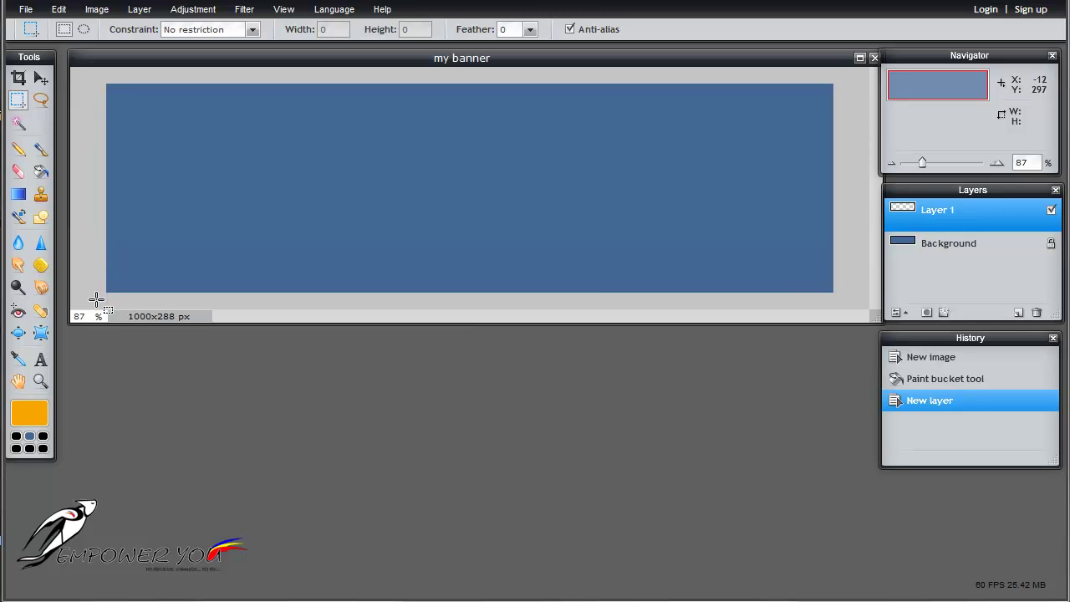
{"action": "left_click_drag", "start_coordinate": [108, 291], "coordinate": [836, 235]}
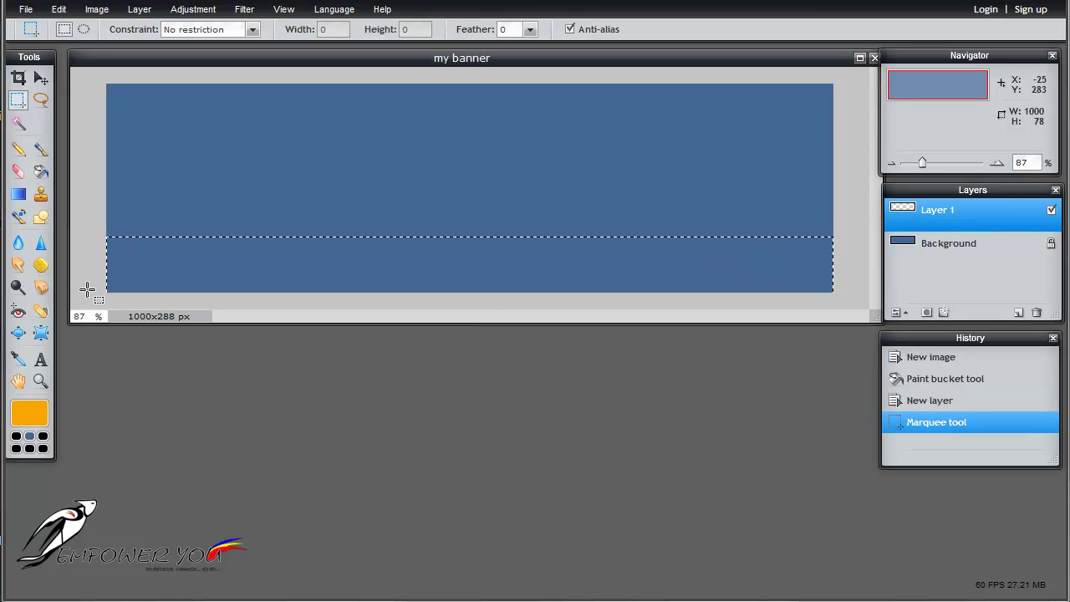
{"action": "left_click", "coordinate": [41, 173]}
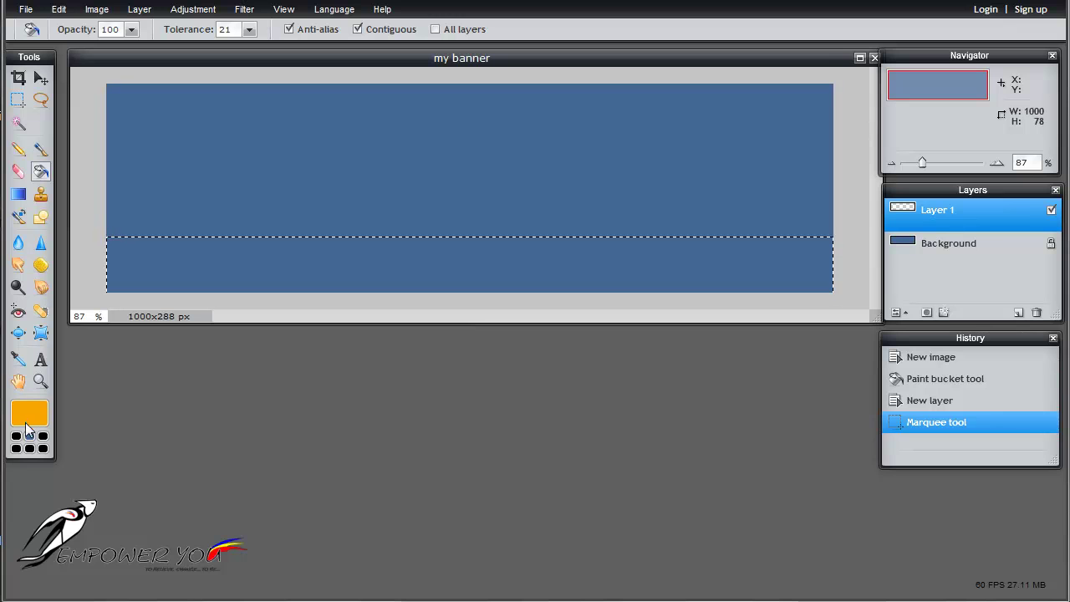
{"action": "left_click", "coordinate": [414, 261]}
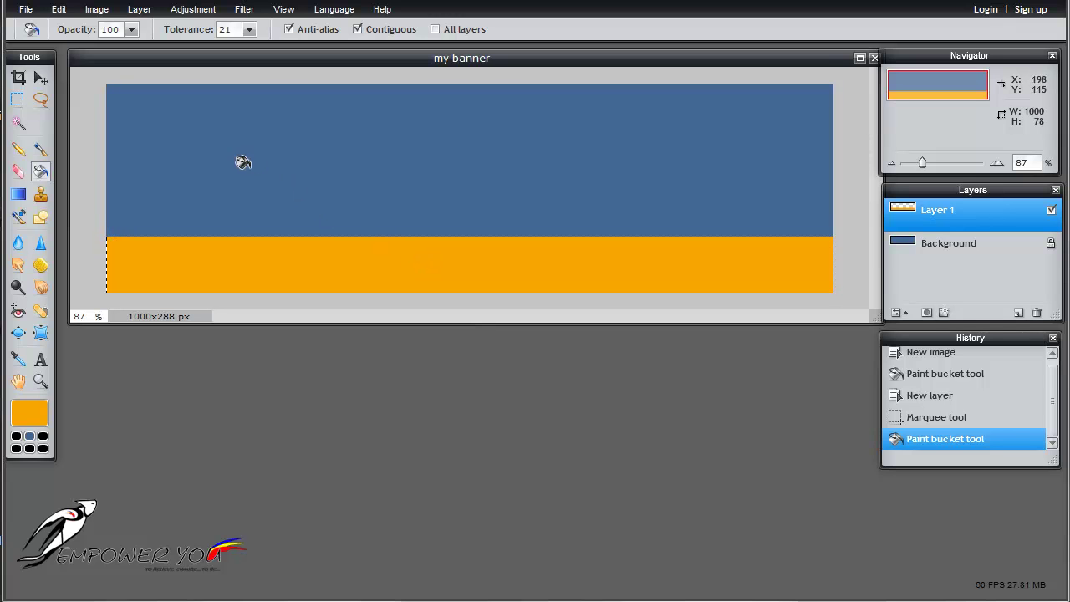
{"action": "left_click", "coordinate": [59, 15]}
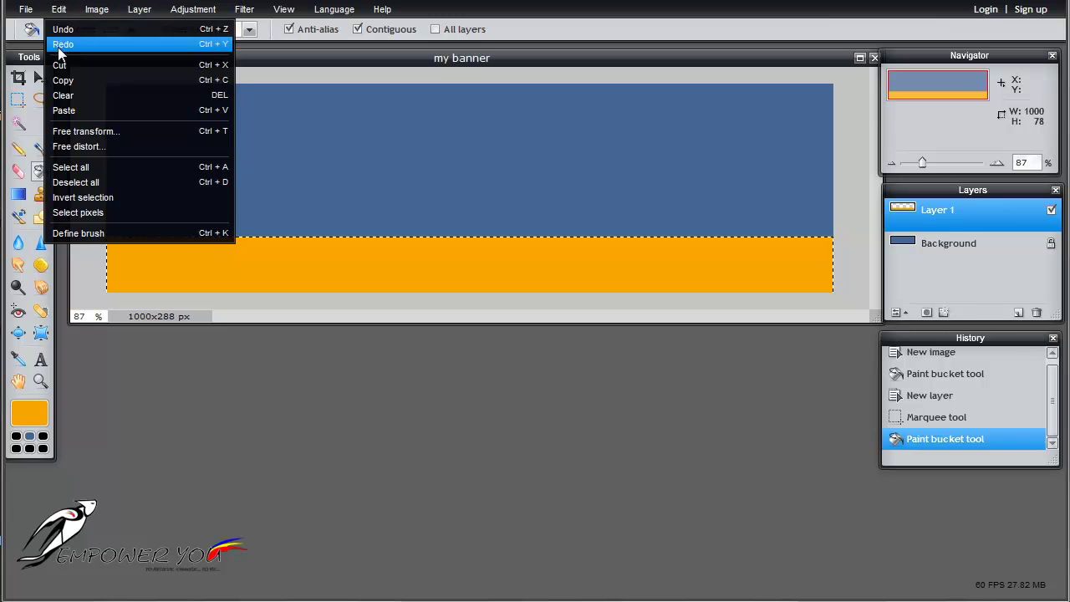
{"action": "left_click", "coordinate": [76, 185]}
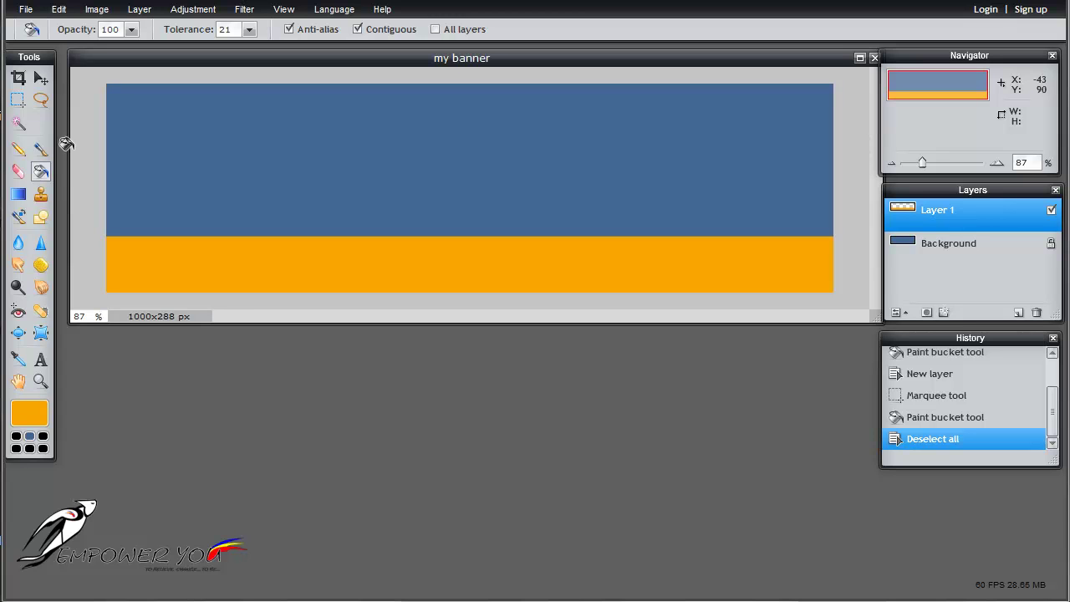
Save as 'My Banner' in PXD format, overwriting the existing My Banner.pxd.
{"action": "left_click", "coordinate": [28, 11]}
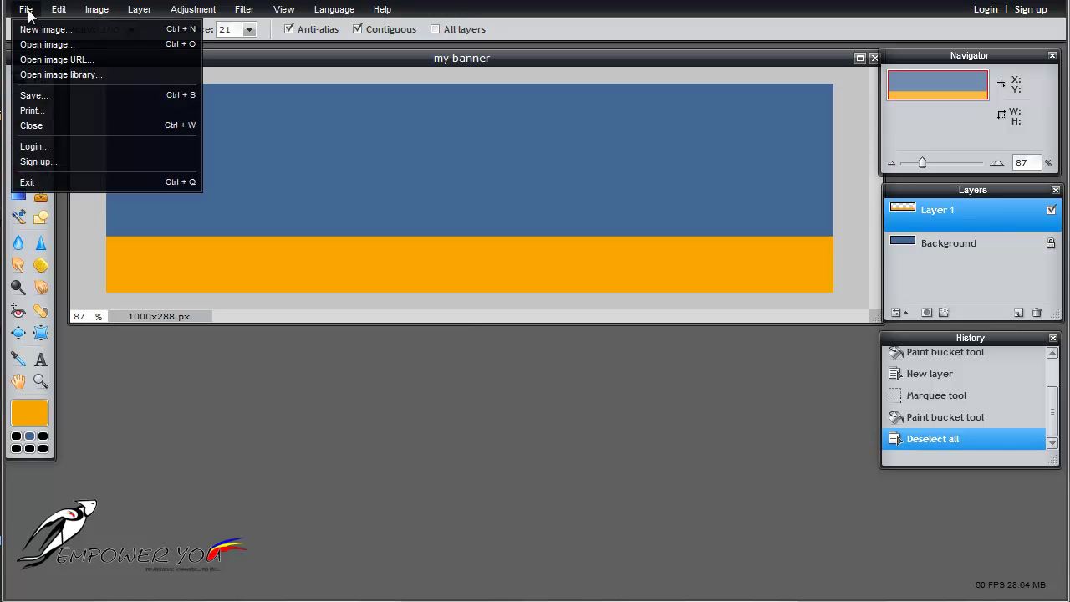
{"action": "left_click", "coordinate": [32, 95]}
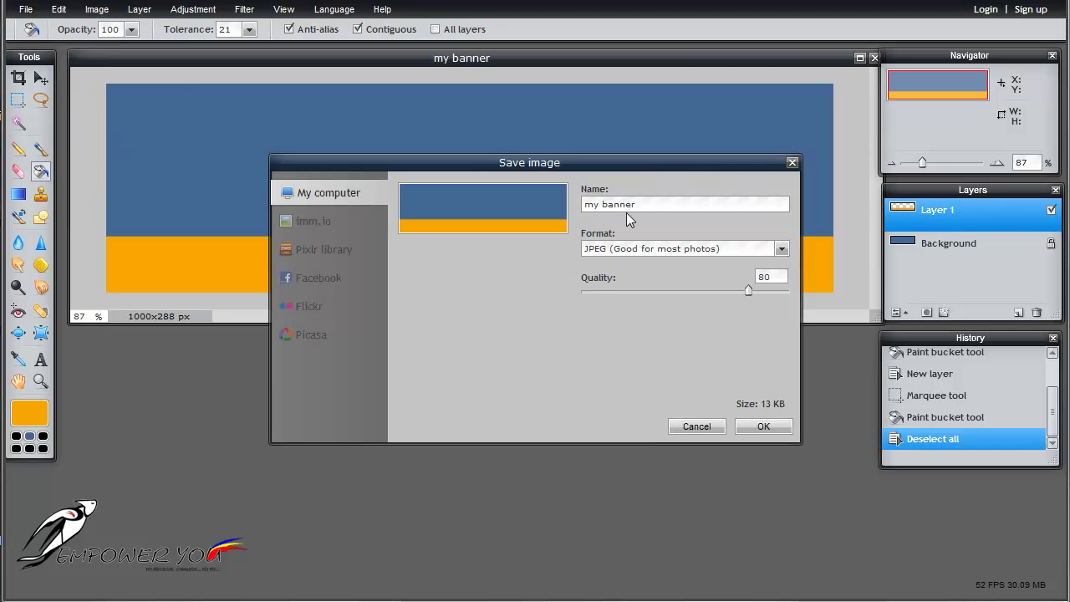
{"action": "left_click_drag", "start_coordinate": [657, 204], "coordinate": [577, 204]}
{"action": "type", "text": "My Banne"}
{"action": "left_click", "coordinate": [780, 249]}
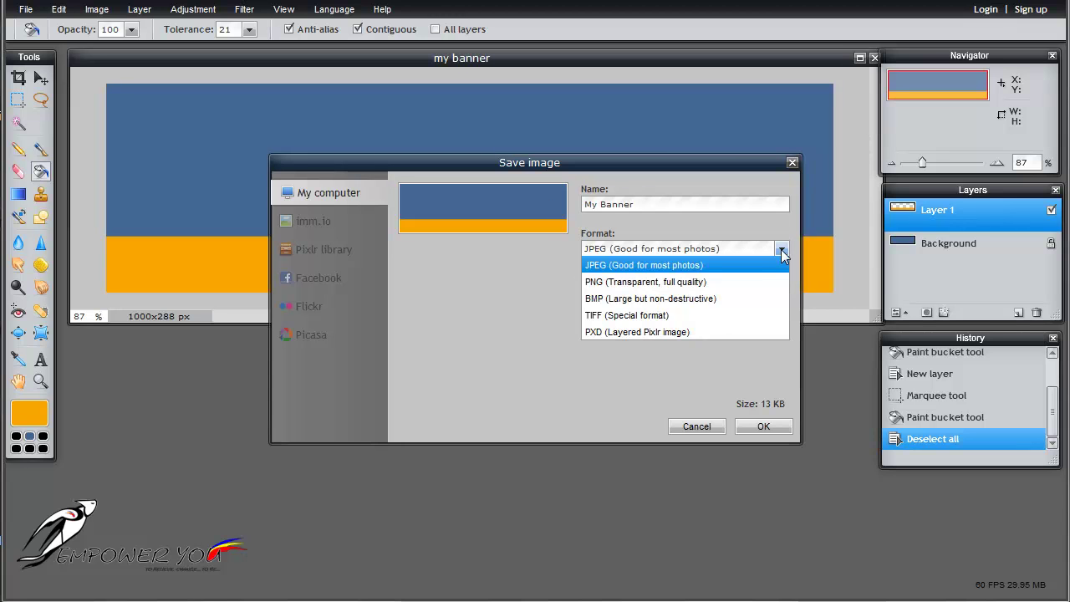
{"action": "left_click", "coordinate": [719, 332]}
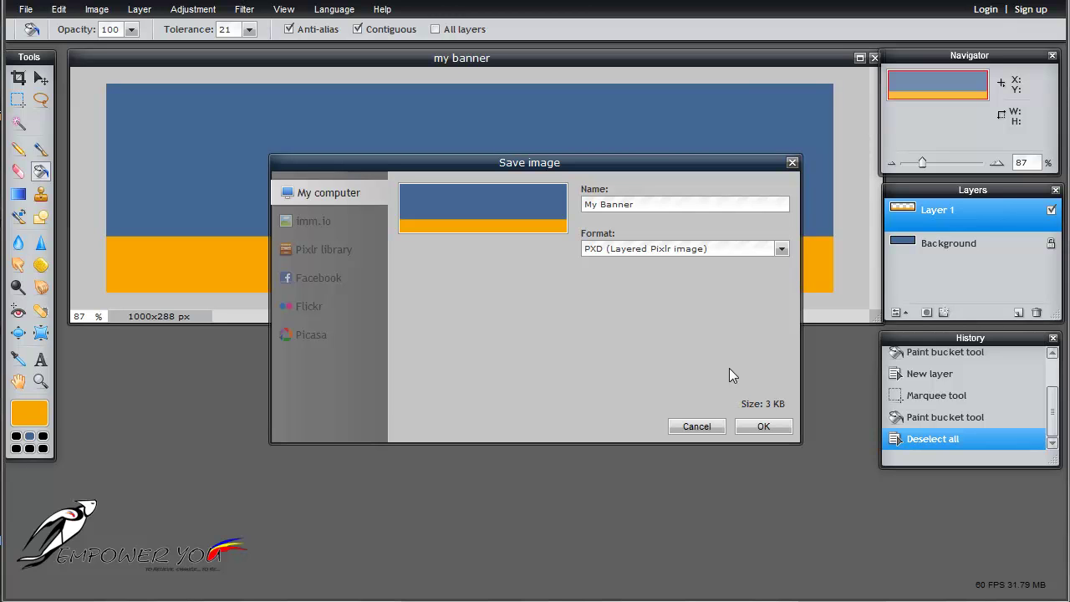
{"action": "left_click", "coordinate": [764, 427]}
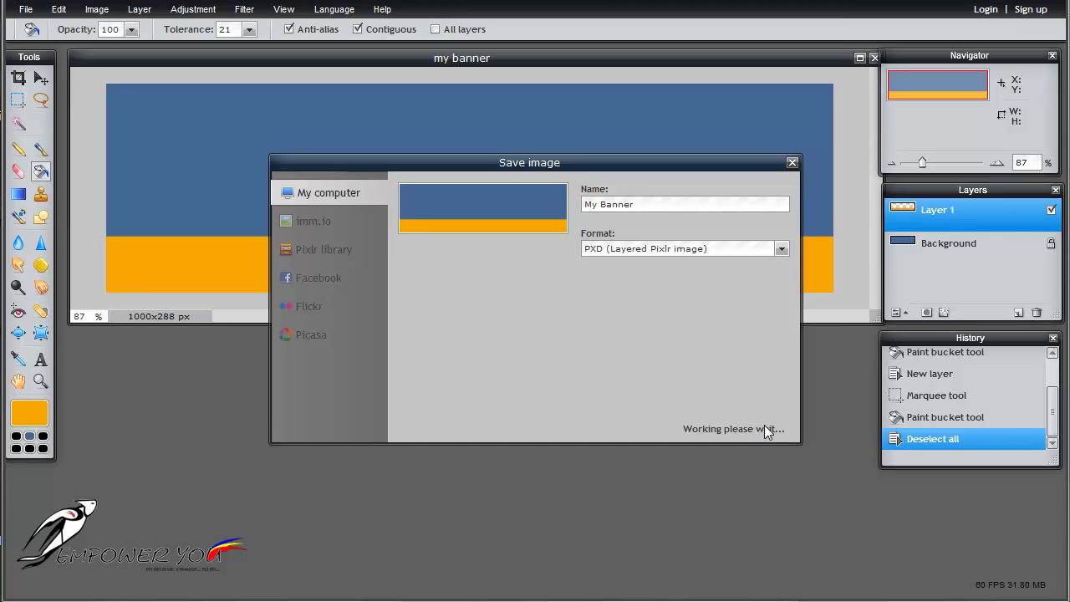
{"action": "left_click", "coordinate": [764, 509]}
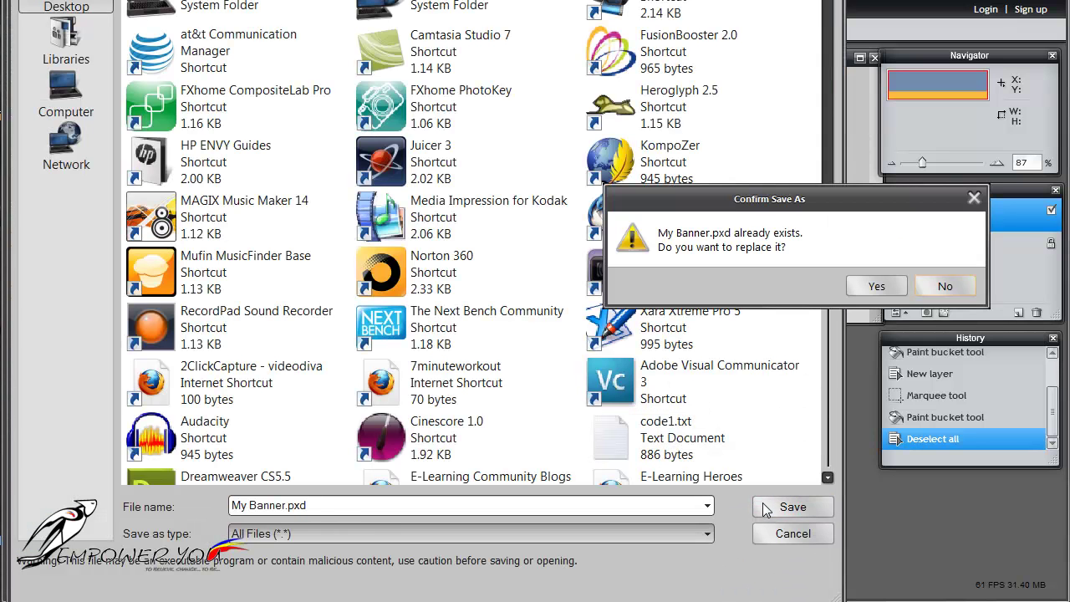
{"action": "left_click", "coordinate": [861, 282]}
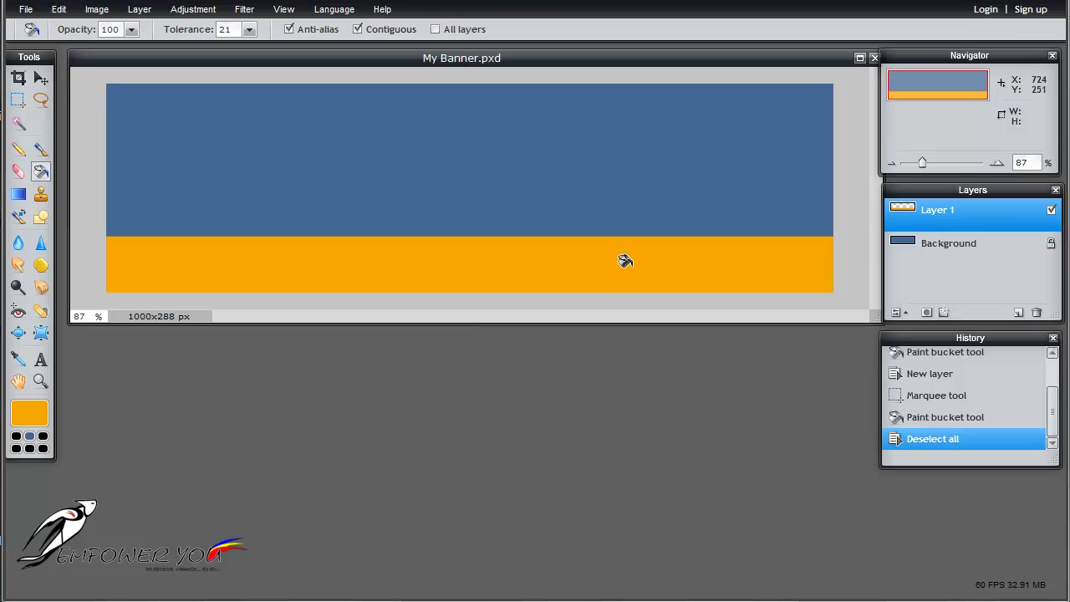
{"action": "left_click", "coordinate": [40, 359]}
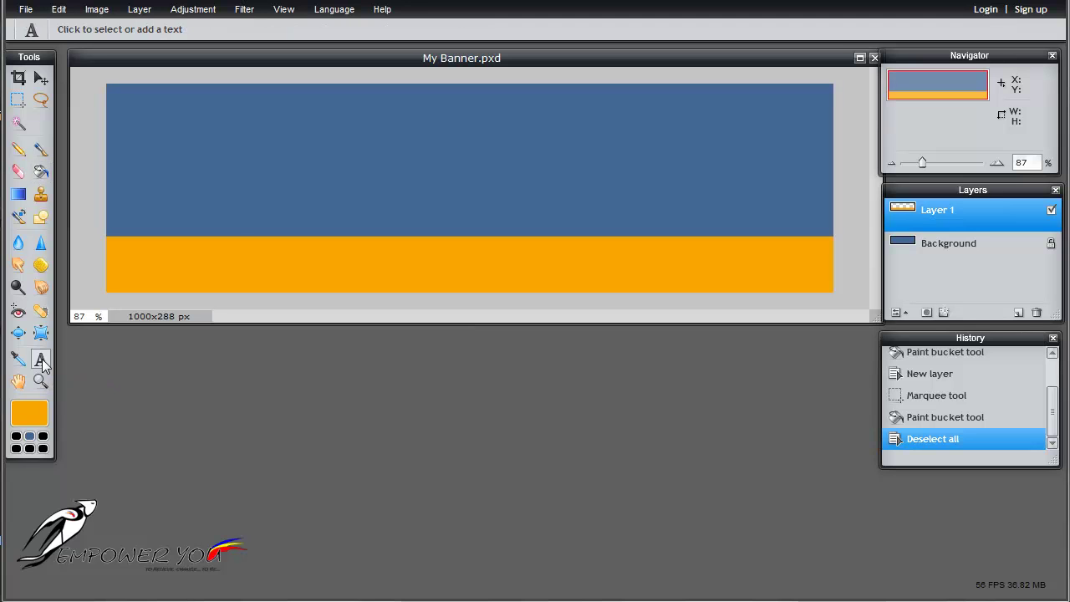
{"action": "left_click", "coordinate": [424, 264]}
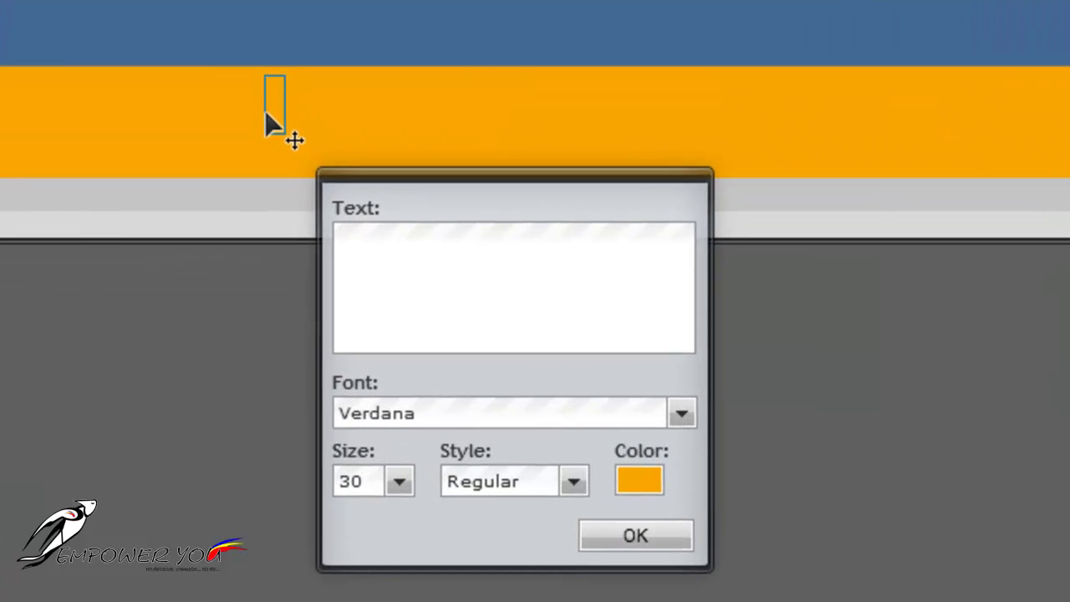
{"action": "type", "text": "www."}
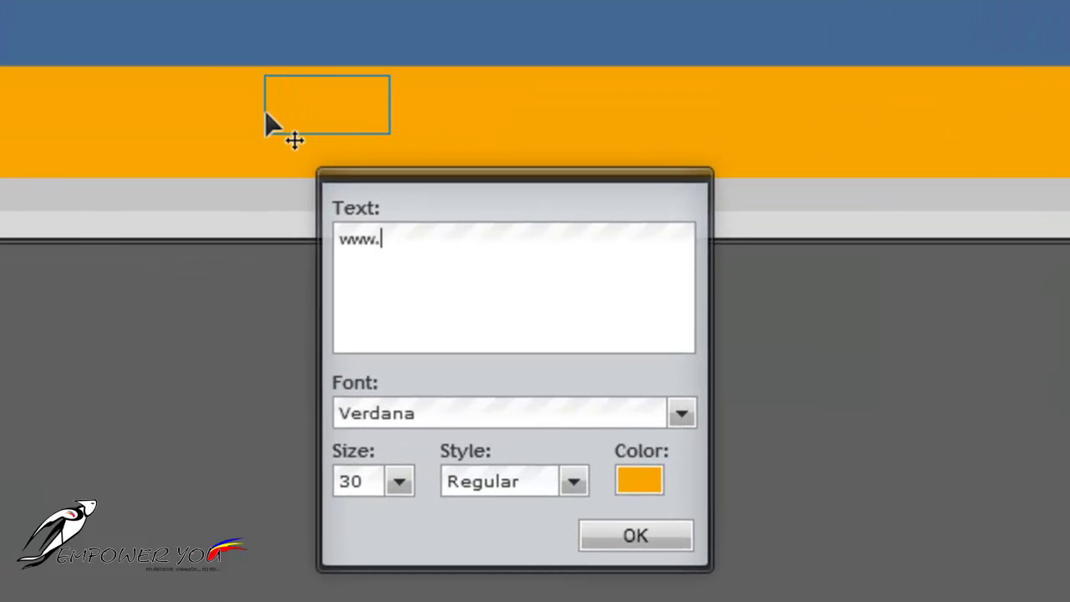
{"action": "type", "text": "Empowe"}
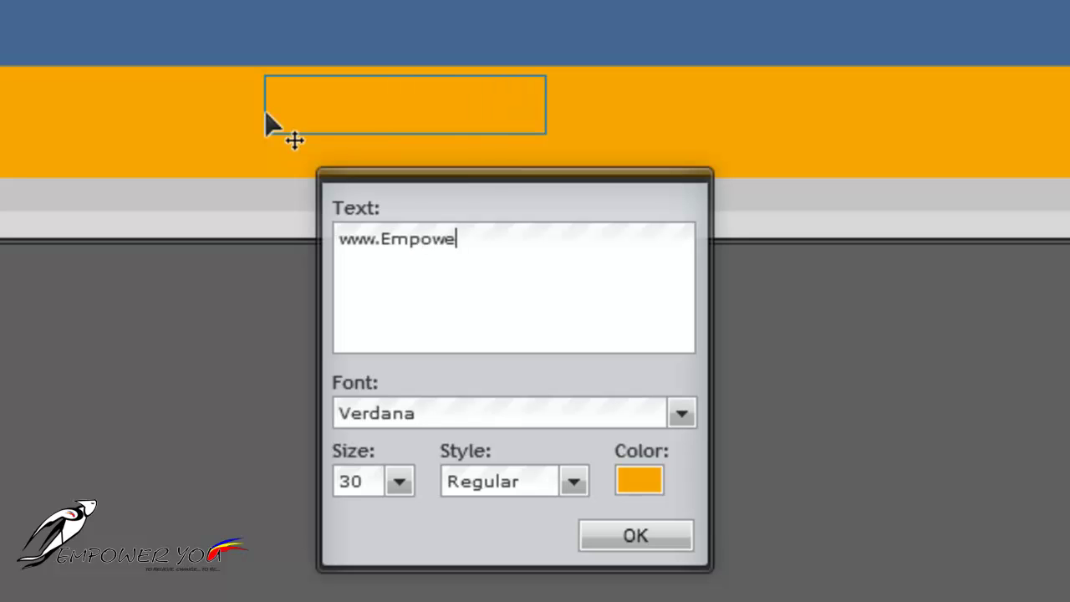
{"action": "type", "text": "rToChange"}
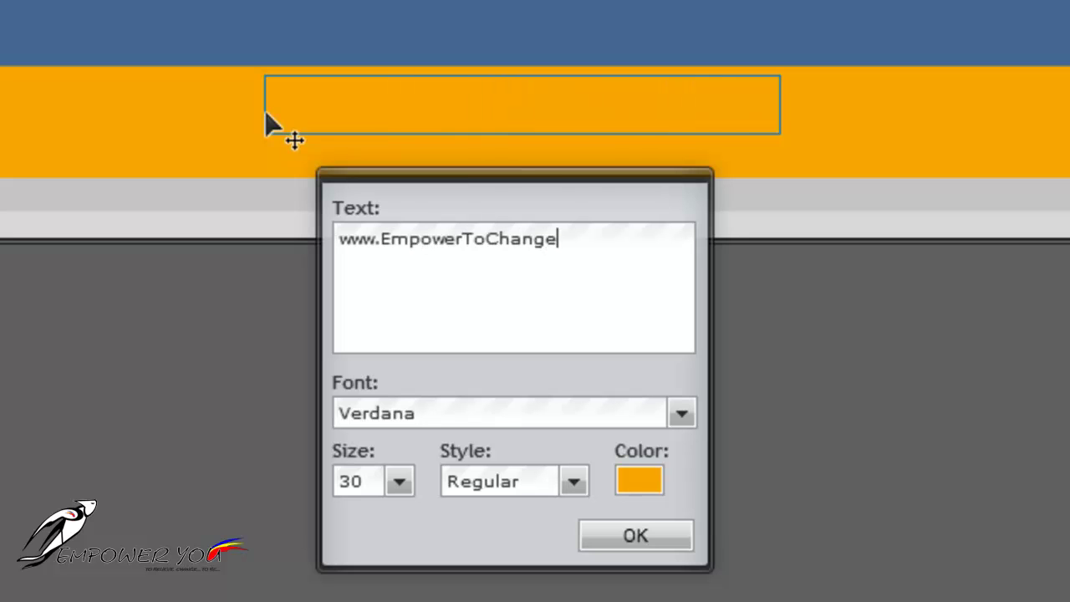
{"action": "type", "text": ".com"}
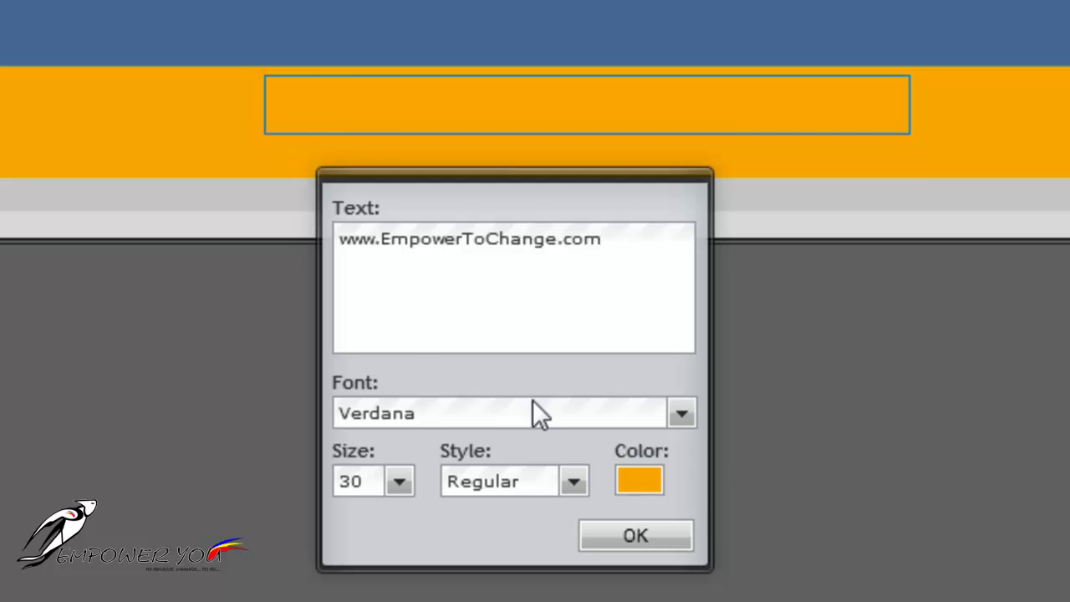
{"action": "left_click", "coordinate": [637, 481]}
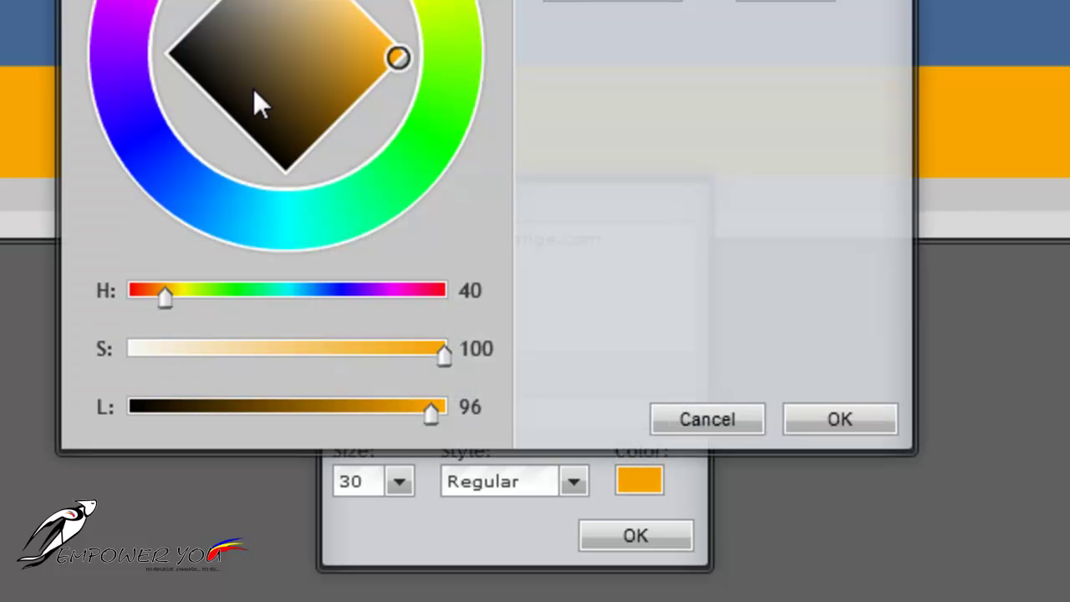
{"action": "left_click_drag", "start_coordinate": [210, 55], "coordinate": [167, 54]}
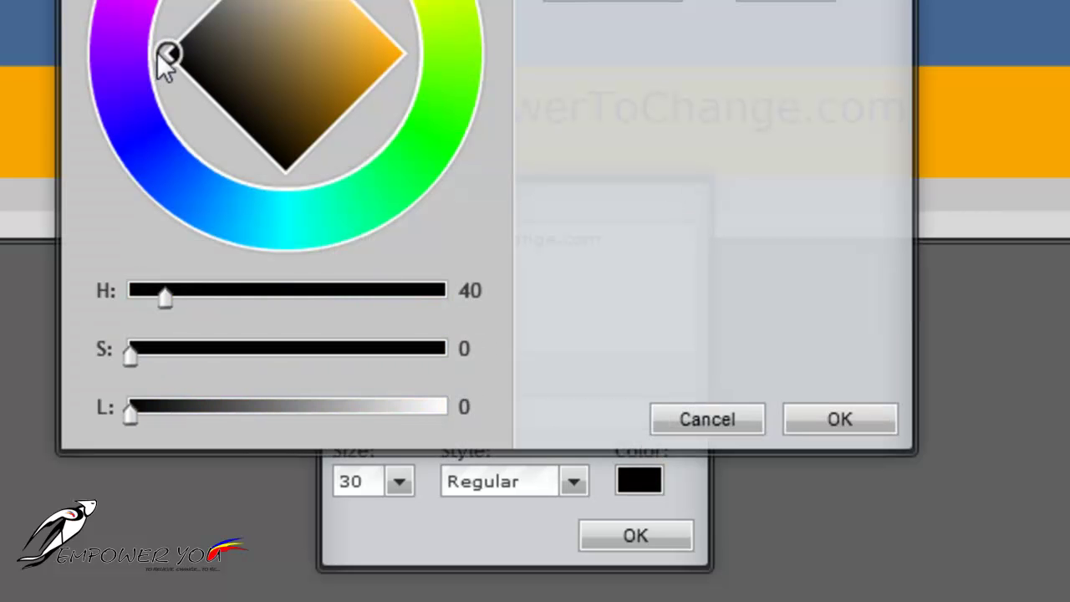
{"action": "left_click", "coordinate": [828, 428]}
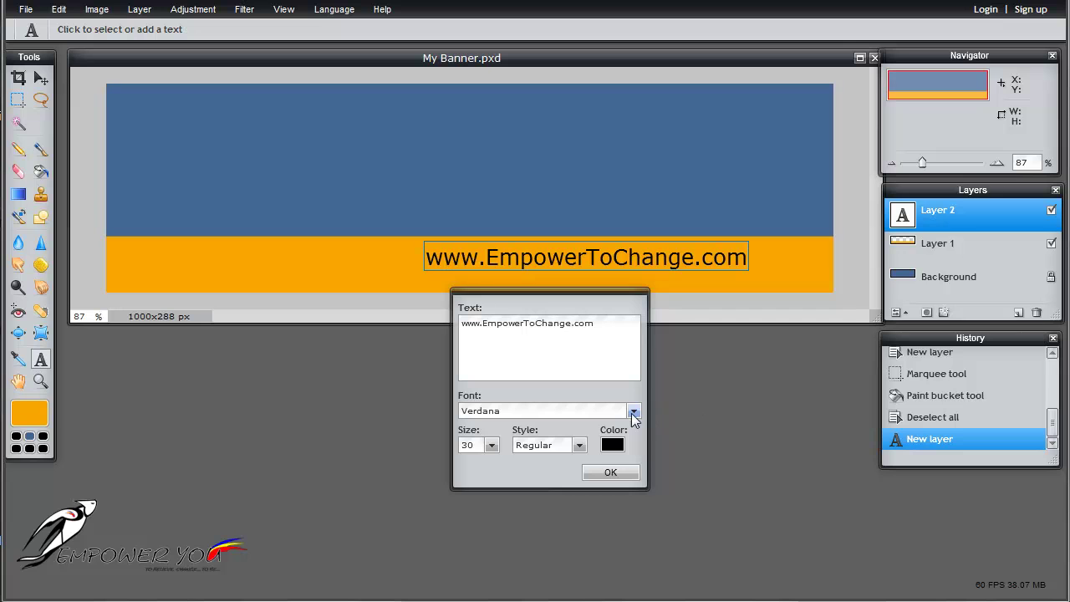
{"action": "left_click", "coordinate": [610, 473]}
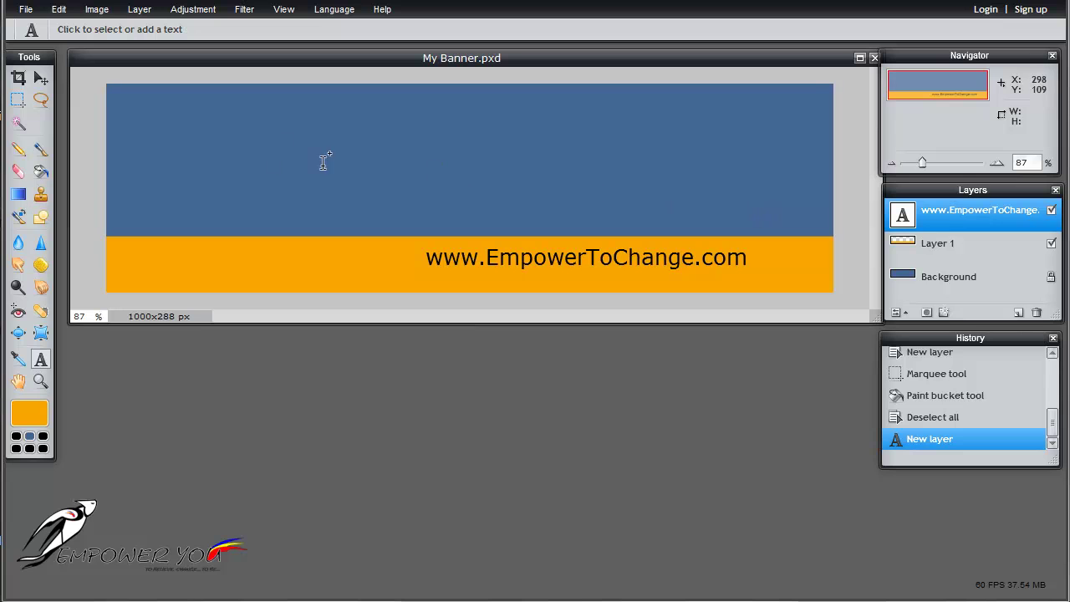
{"action": "left_click", "coordinate": [39, 80]}
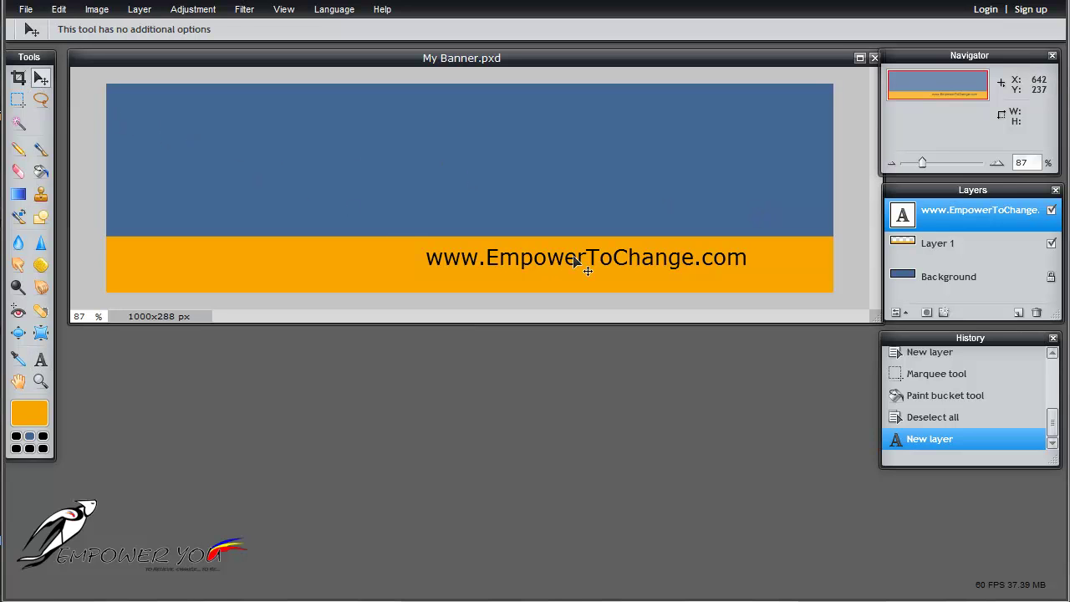
{"action": "left_click_drag", "start_coordinate": [573, 261], "coordinate": [645, 271]}
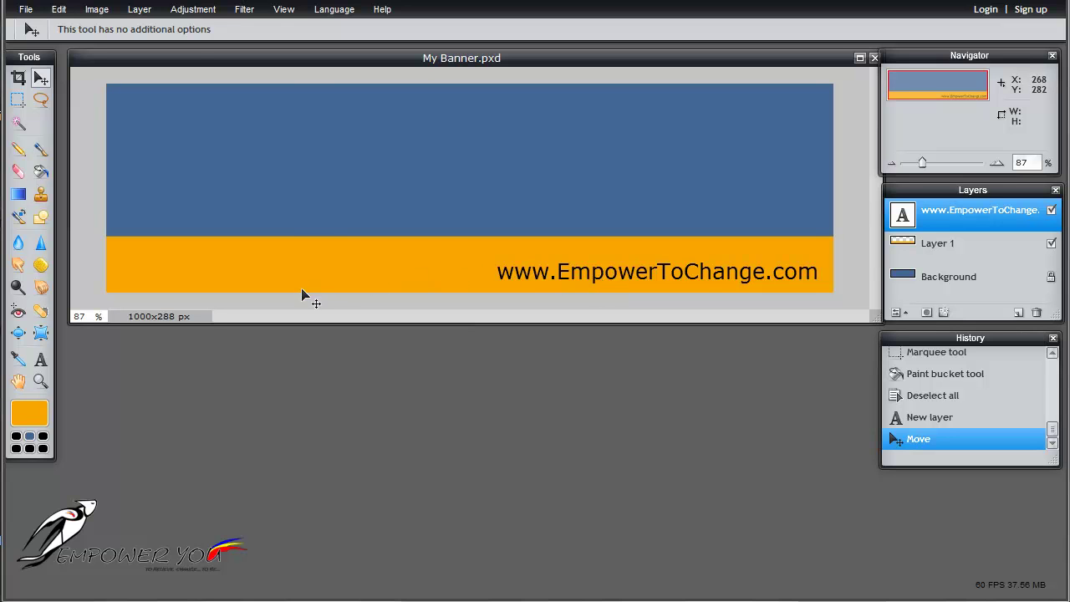
Open Logo para Empower You.png and drag its Layer 0 onto the My Banner canvas.
{"action": "left_click", "coordinate": [26, 9]}
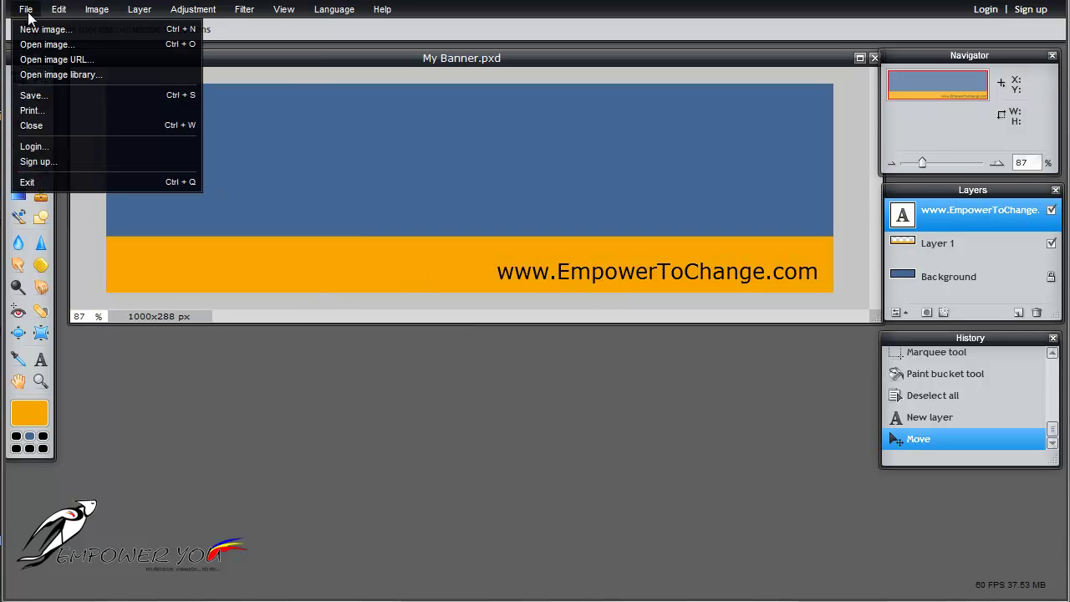
{"action": "left_click", "coordinate": [48, 47]}
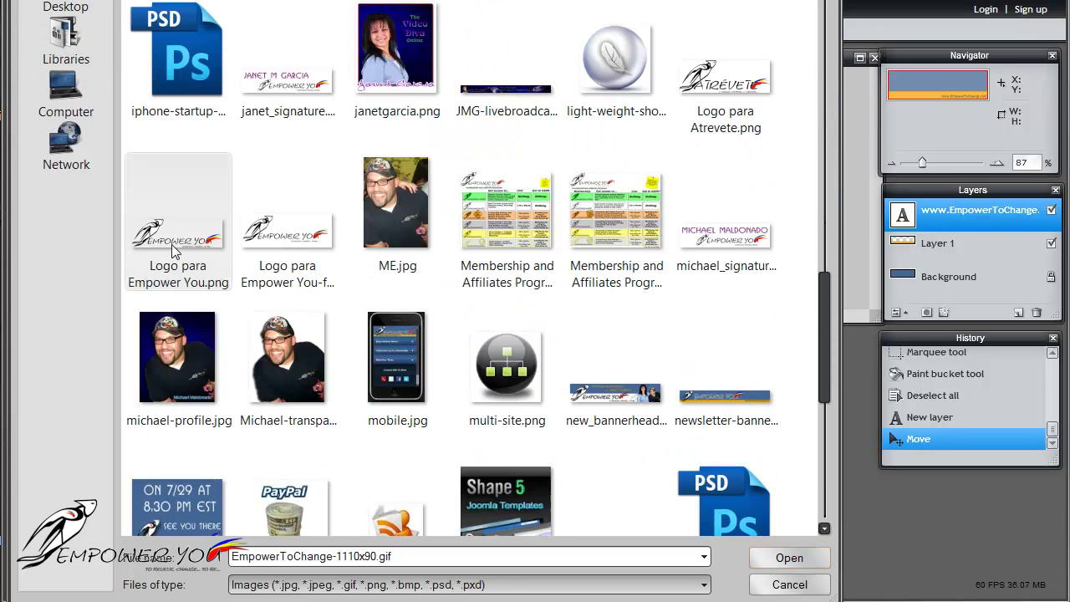
{"action": "double_click", "coordinate": [170, 236]}
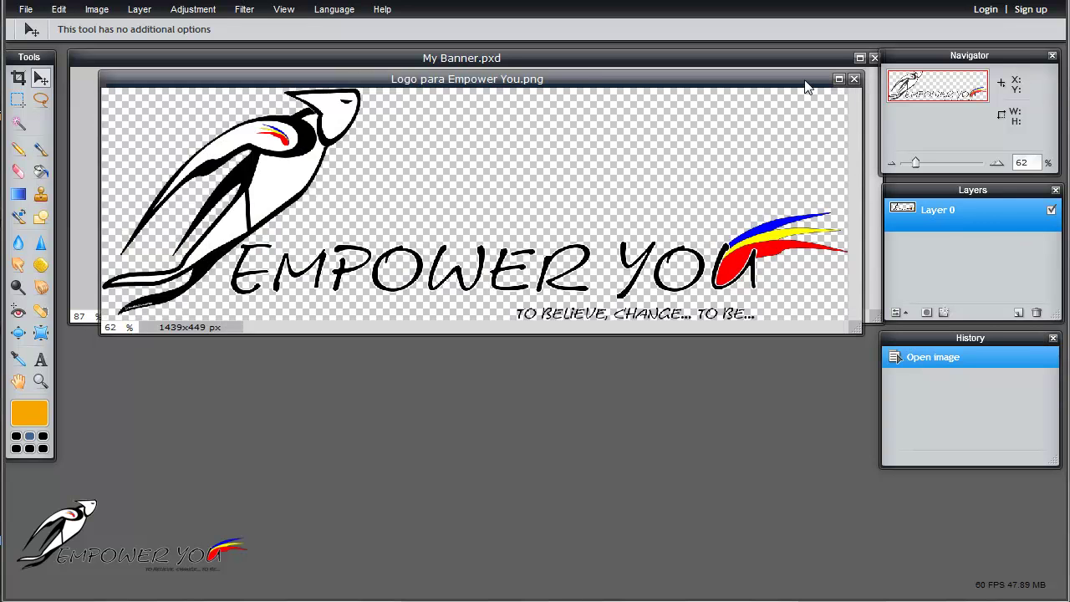
{"action": "left_click_drag", "start_coordinate": [806, 87], "coordinate": [785, 348]}
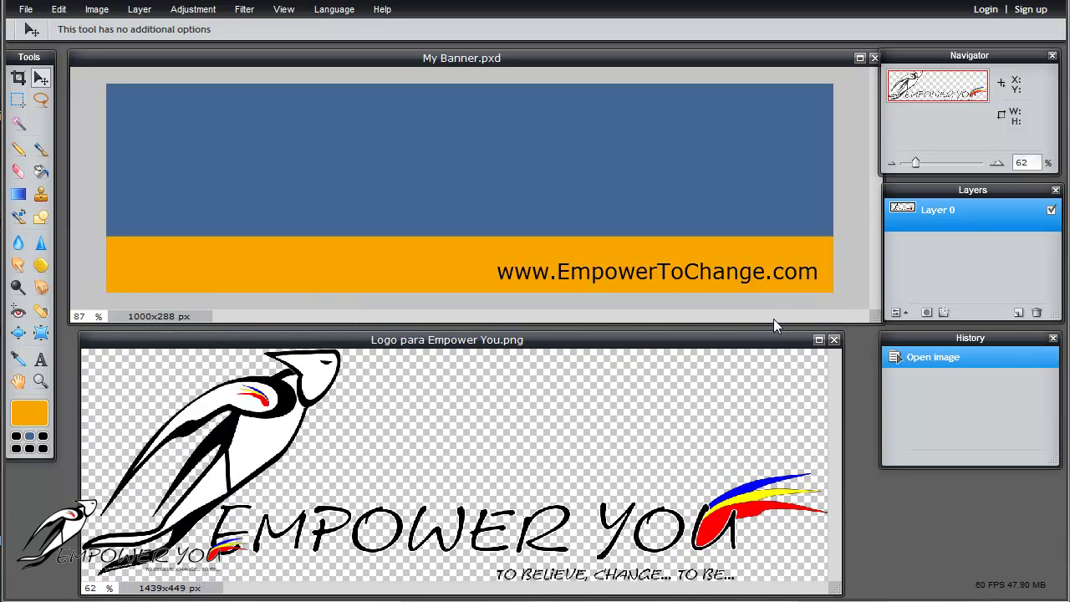
{"action": "left_click_drag", "start_coordinate": [951, 222], "coordinate": [401, 178]}
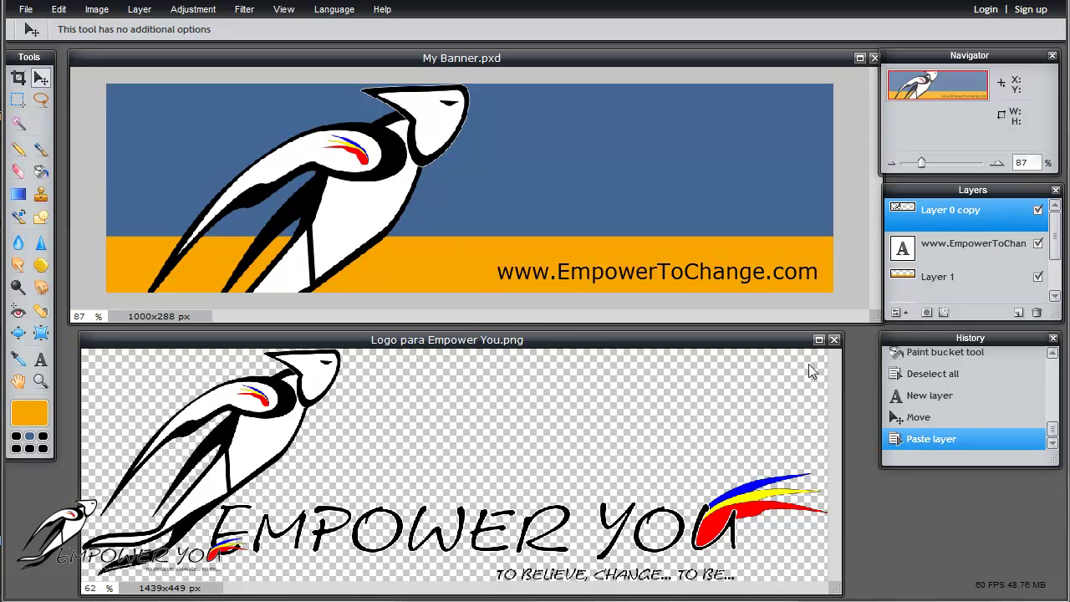
Close the logo image and enlarge the My Banner document window.
{"action": "left_click", "coordinate": [833, 341]}
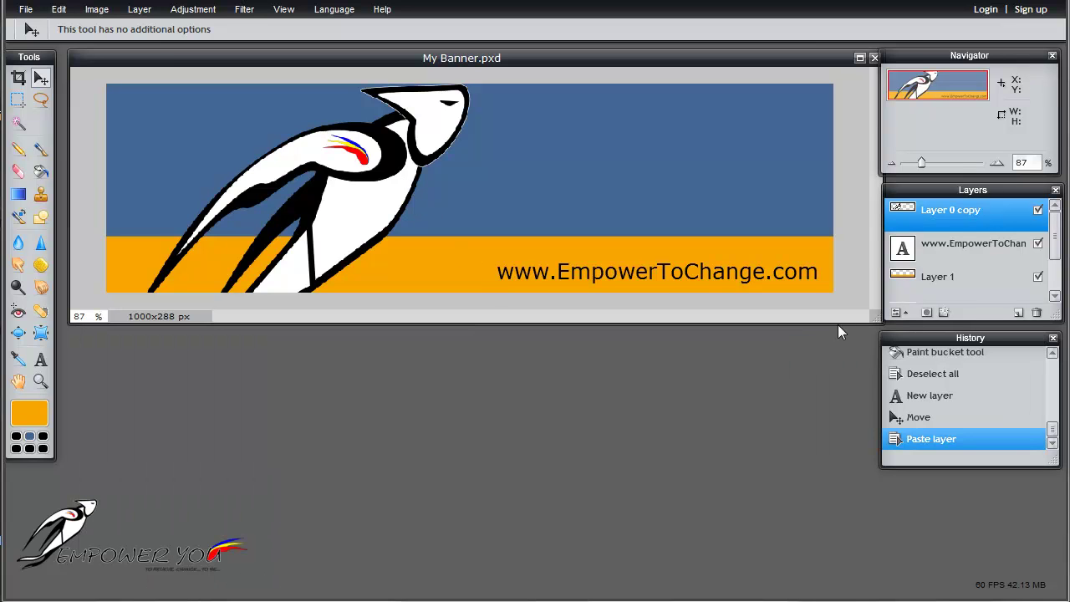
{"action": "left_click_drag", "start_coordinate": [873, 320], "coordinate": [873, 433]}
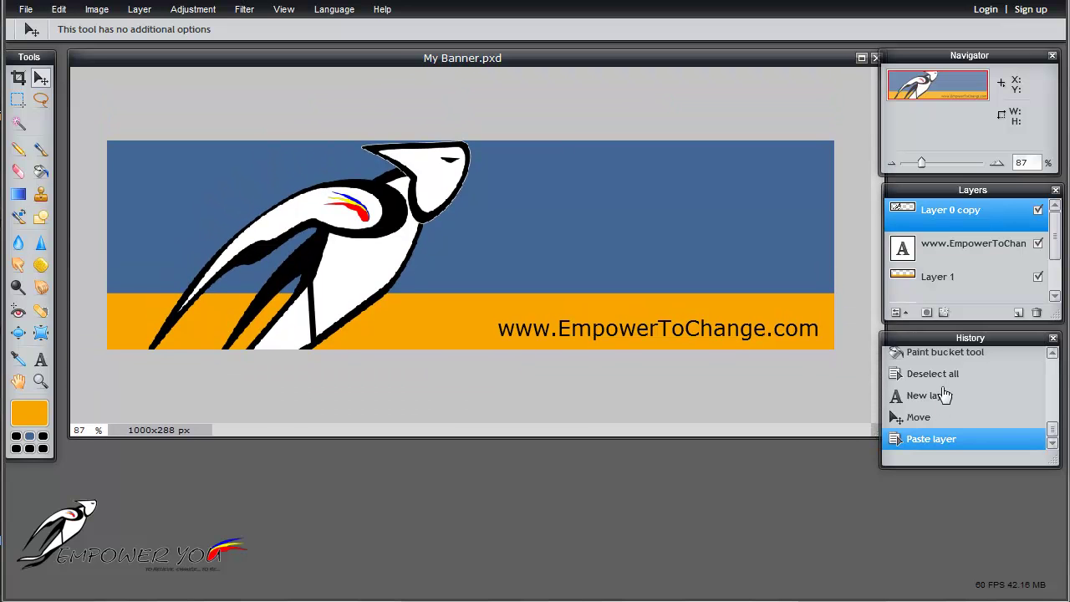
{"action": "left_click_drag", "start_coordinate": [795, 65], "coordinate": [785, 68]}
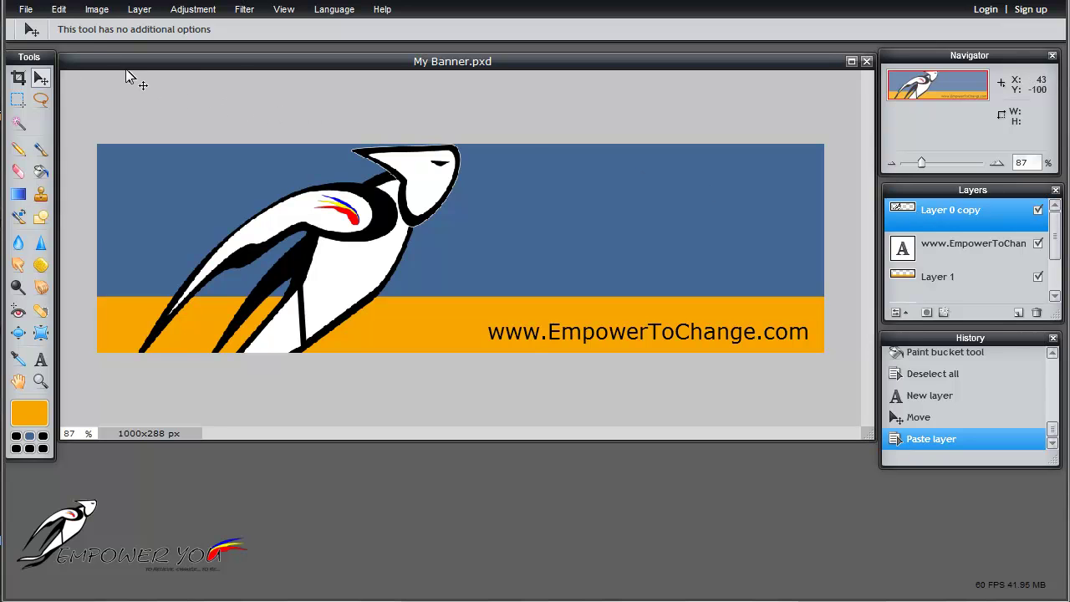
Free-transform the logo smaller and place it on the banner's left side.
{"action": "left_click", "coordinate": [63, 11]}
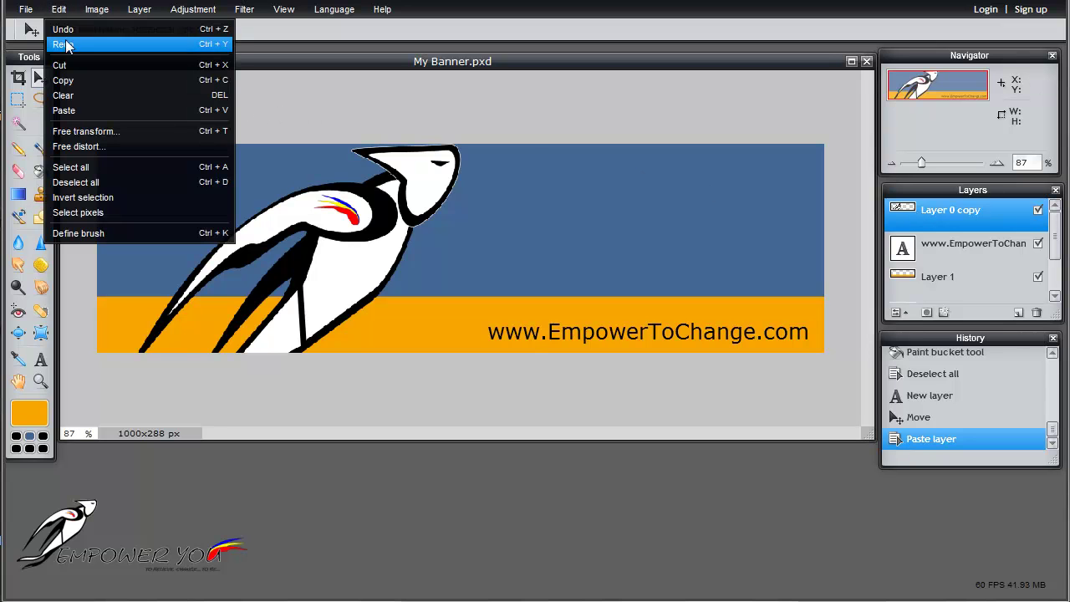
{"action": "left_click", "coordinate": [81, 131]}
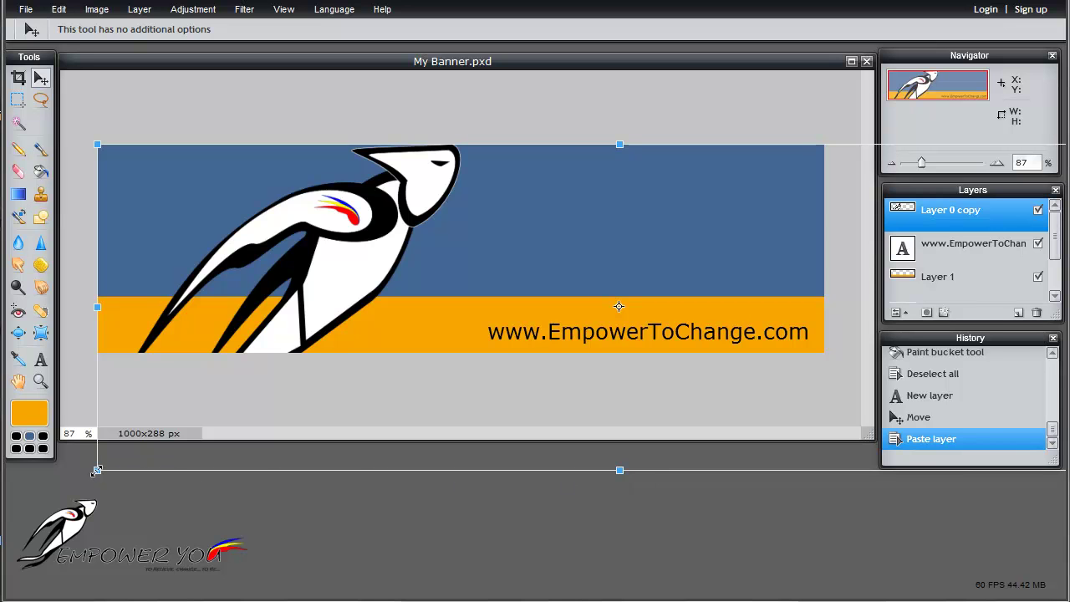
{"action": "left_click_drag", "start_coordinate": [97, 470], "coordinate": [343, 392]}
{"action": "left_click_drag", "start_coordinate": [466, 299], "coordinate": [241, 234]}
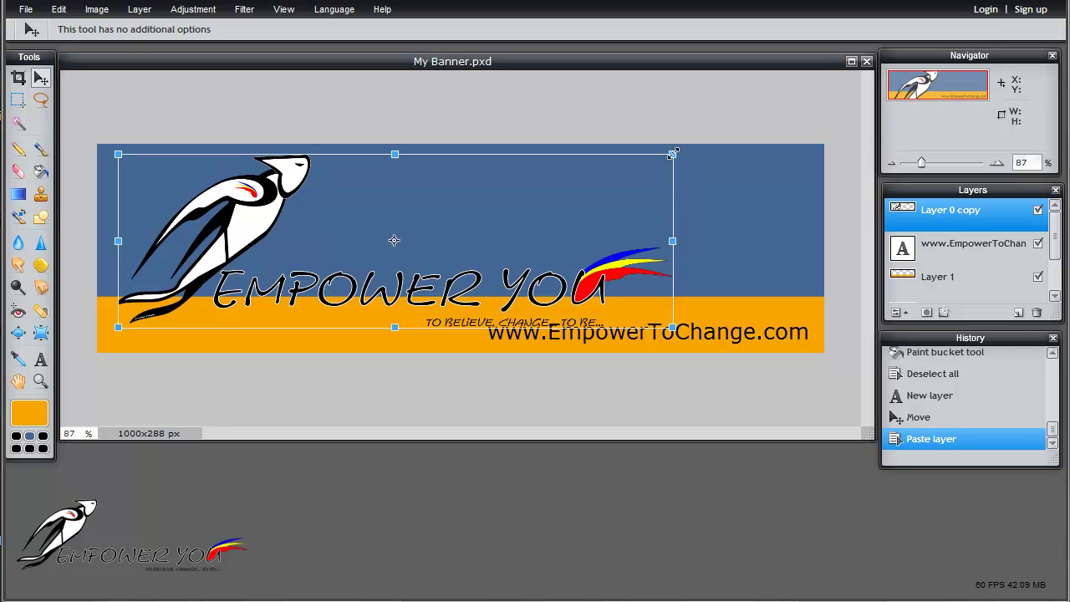
{"action": "left_click_drag", "start_coordinate": [673, 154], "coordinate": [684, 152]}
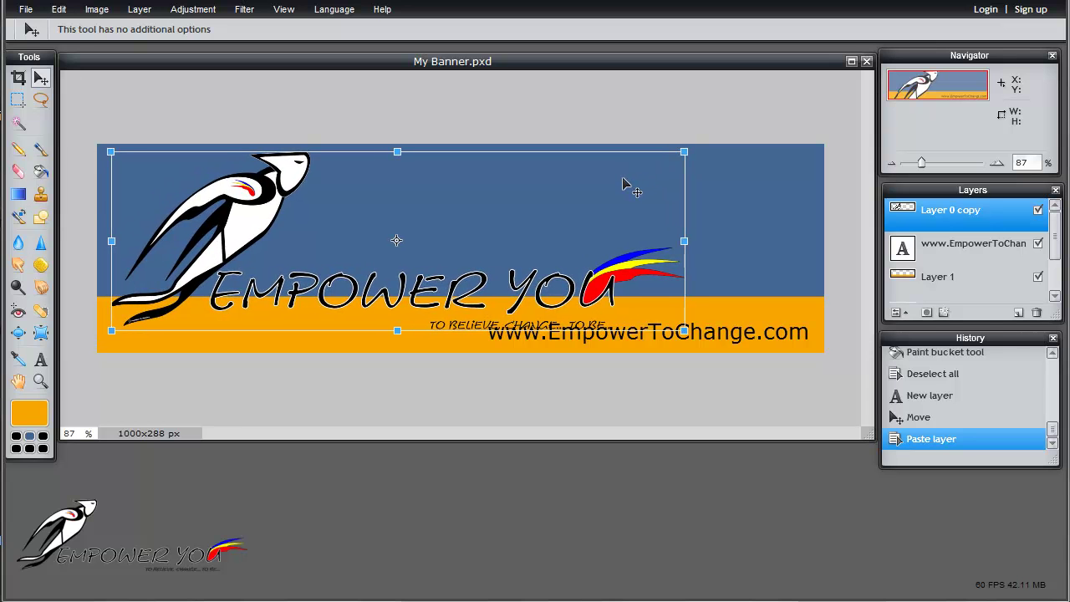
{"action": "key", "text": "Return"}
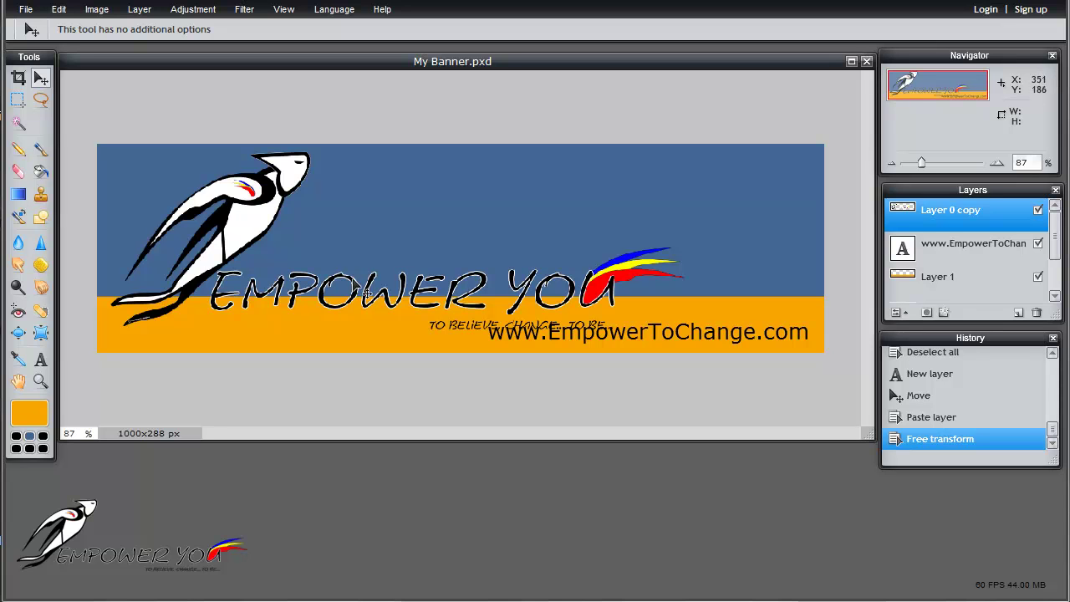
{"action": "left_click_drag", "start_coordinate": [366, 294], "coordinate": [366, 293]}
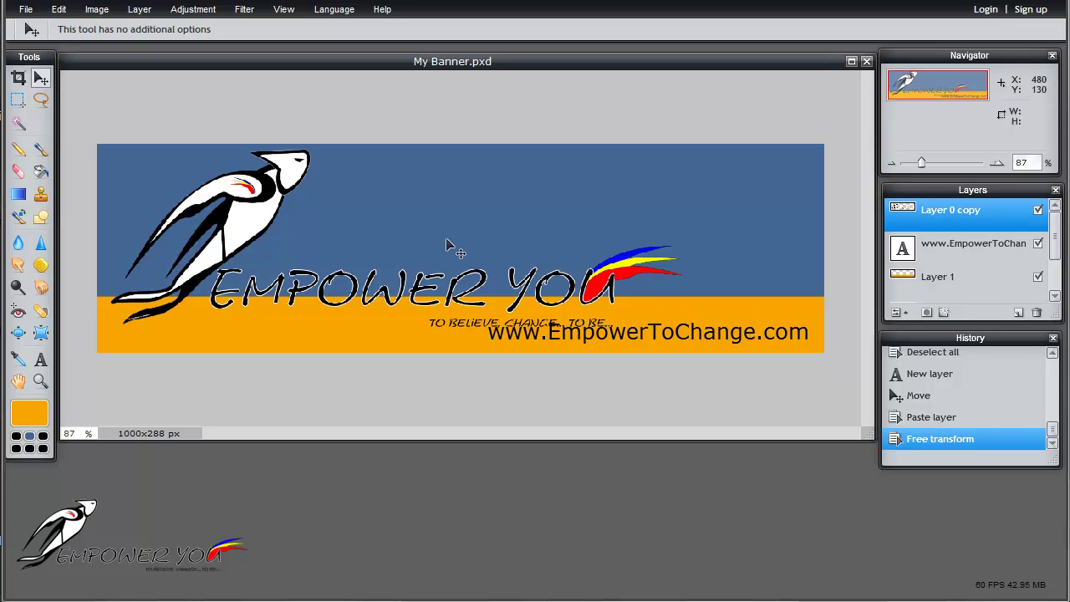
Duplicate the logo layer and lasso-cut the bird figure out of the top copy.
{"action": "left_click", "coordinate": [140, 11]}
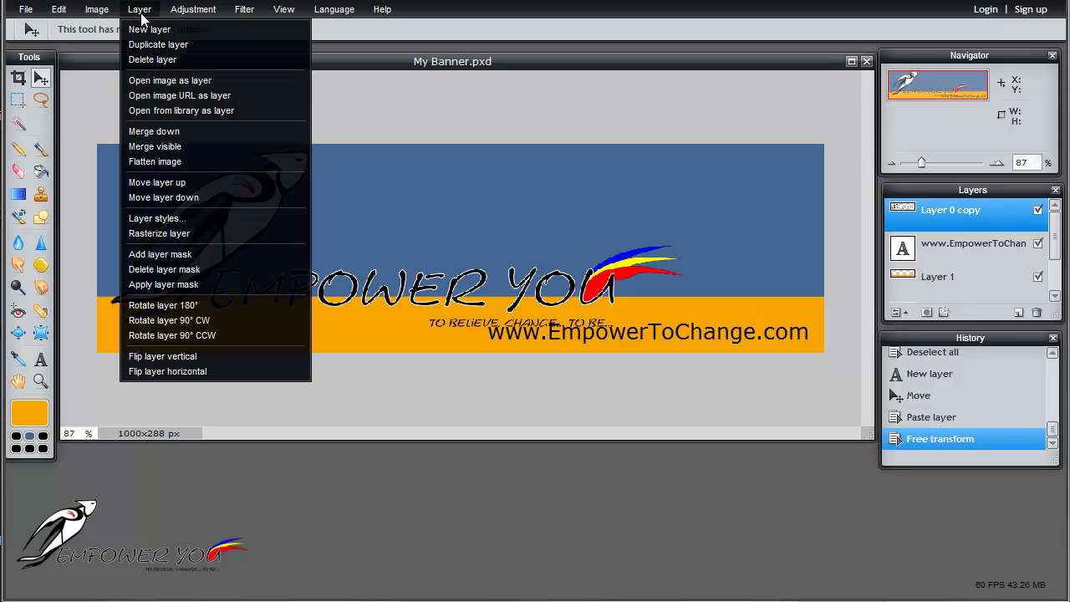
{"action": "left_click", "coordinate": [143, 44]}
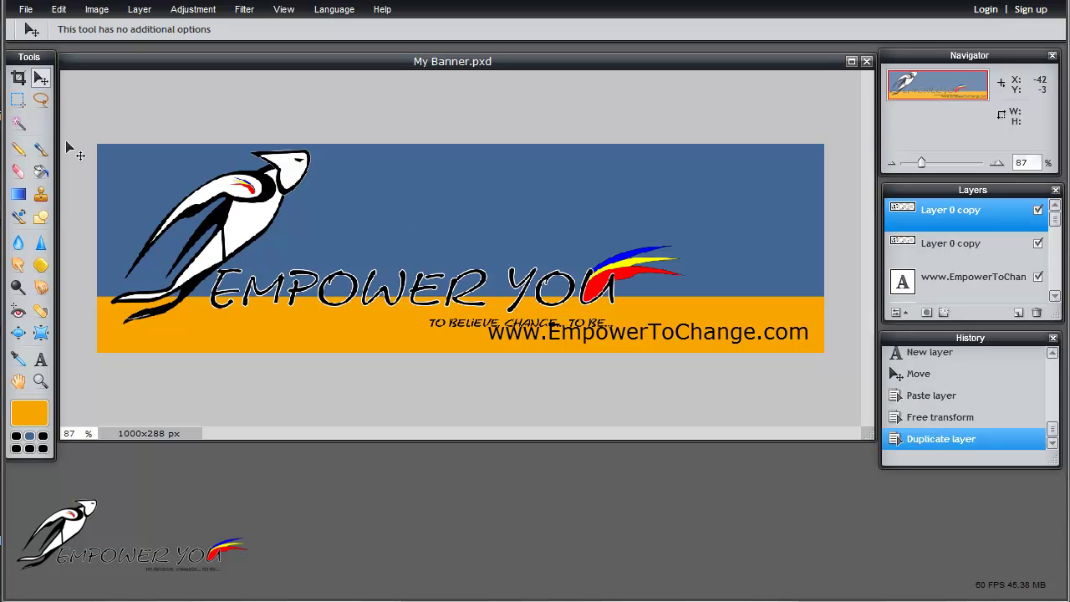
{"action": "left_click", "coordinate": [41, 101]}
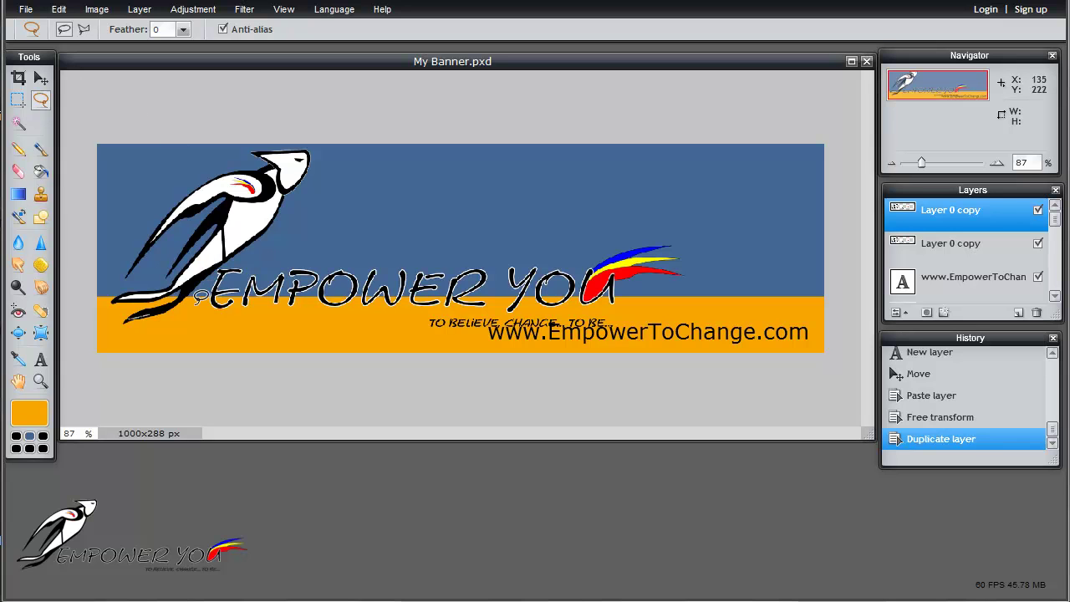
{"action": "mouse_move", "coordinate": [199, 295]}
{"action": "left_mouse_down"}
{"action": "mouse_move", "coordinate": [221, 265]}
{"action": "mouse_move", "coordinate": [309, 227]}
{"action": "mouse_move", "coordinate": [348, 182]}
{"action": "mouse_move", "coordinate": [349, 150]}
{"action": "mouse_move", "coordinate": [327, 129]}
{"action": "mouse_move", "coordinate": [256, 118]}
{"action": "mouse_move", "coordinate": [161, 149]}
{"action": "mouse_move", "coordinate": [120, 181]}
{"action": "mouse_move", "coordinate": [87, 228]}
{"action": "mouse_move", "coordinate": [79, 334]}
{"action": "mouse_move", "coordinate": [177, 344]}
{"action": "mouse_move", "coordinate": [195, 340]}
{"action": "mouse_move", "coordinate": [202, 293]}
{"action": "left_mouse_up"}
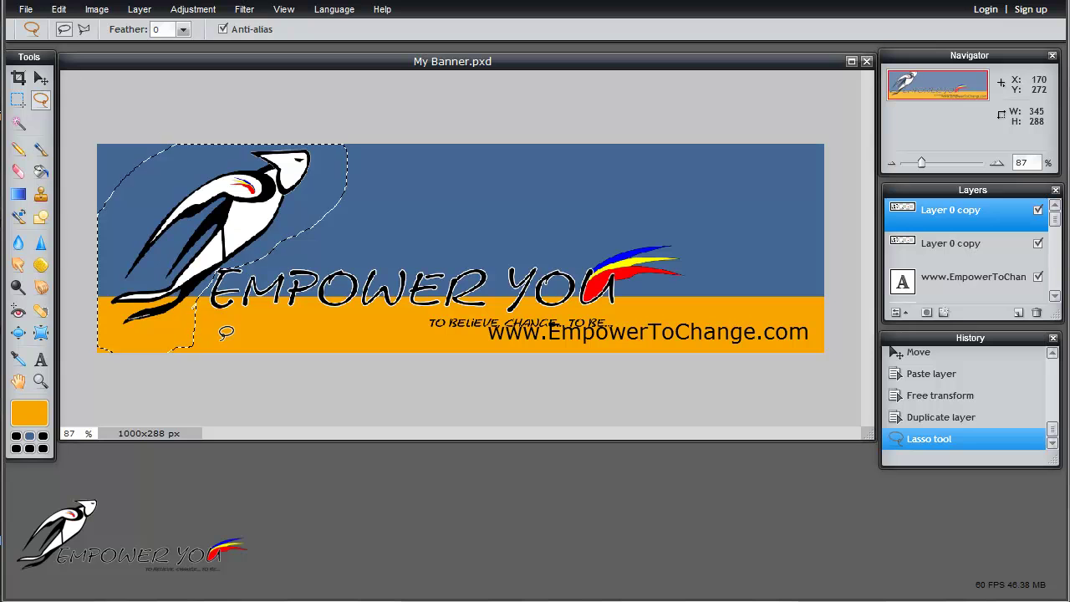
{"action": "left_click", "coordinate": [64, 10]}
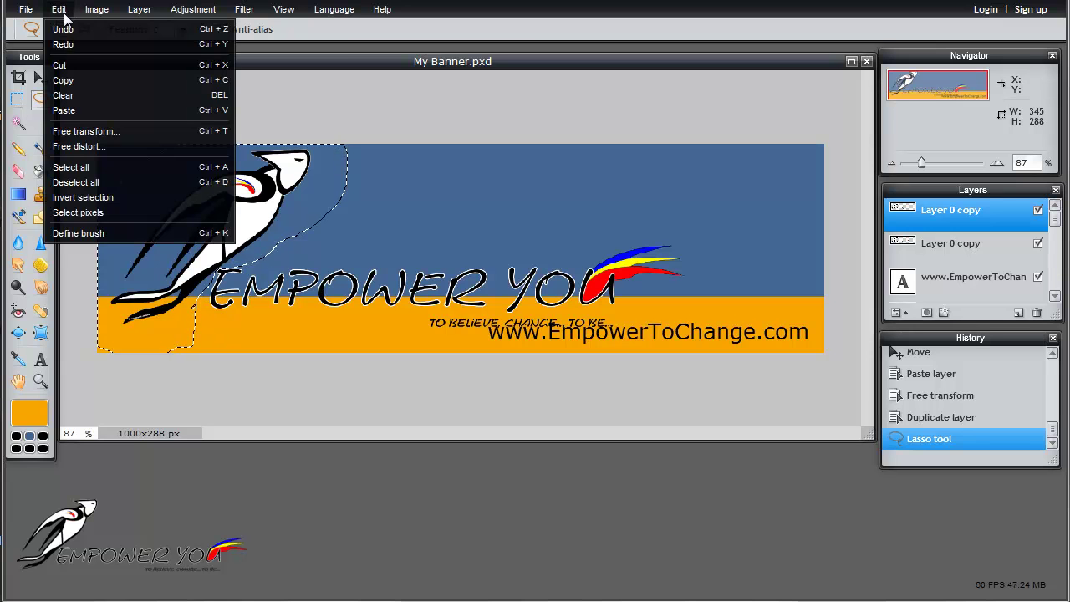
{"action": "left_click", "coordinate": [64, 65]}
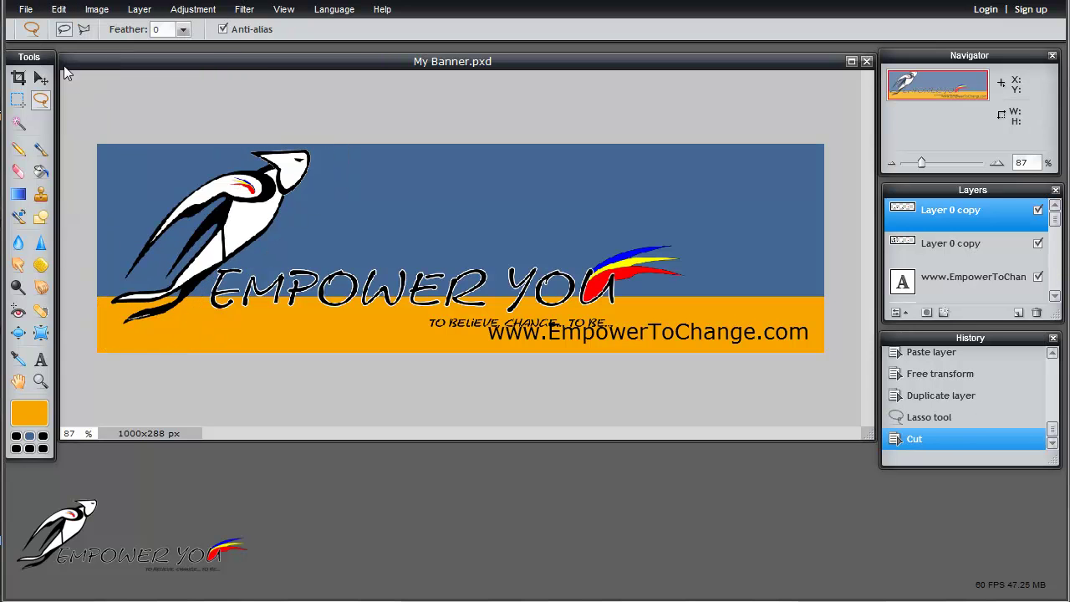
Toggle the two logo layers' visibility to check the cut, then select the lower copy.
{"action": "left_click", "coordinate": [1037, 244]}
{"action": "left_click", "coordinate": [1038, 244]}
{"action": "left_click", "coordinate": [1037, 244]}
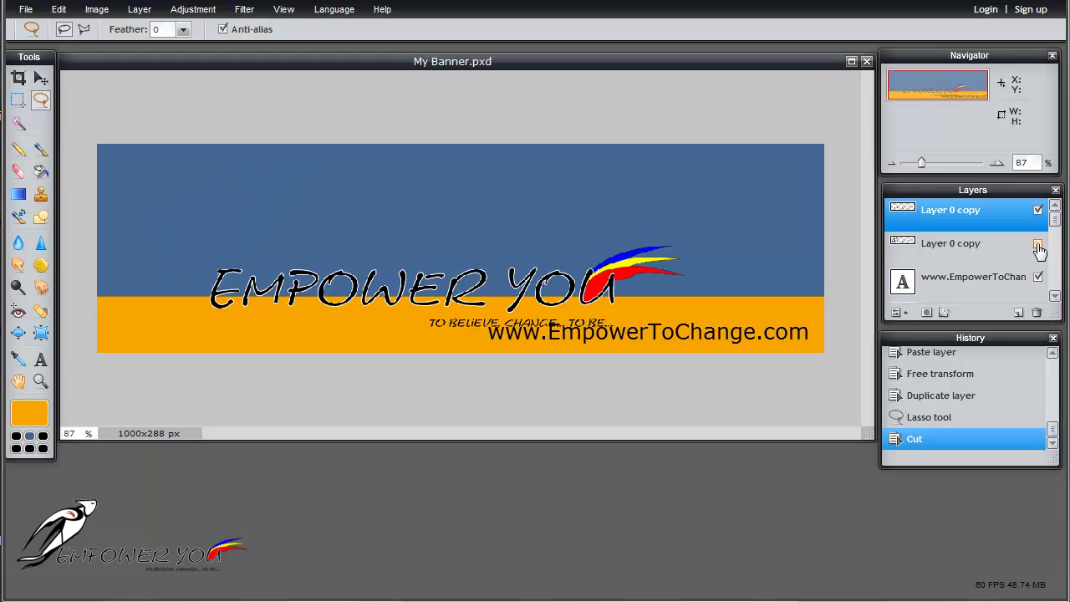
{"action": "left_click", "coordinate": [1037, 210]}
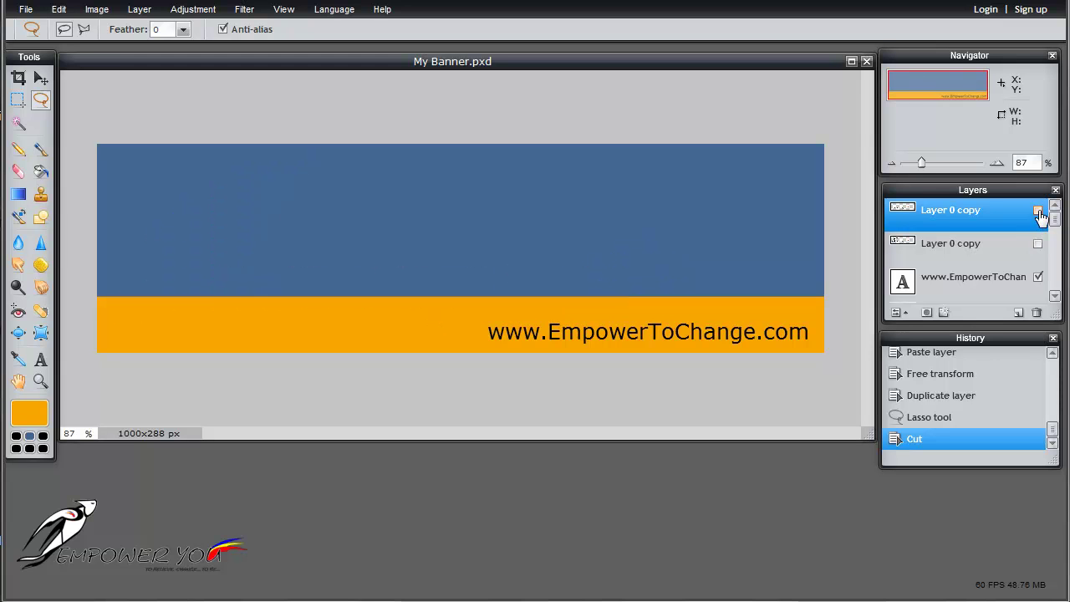
{"action": "left_click", "coordinate": [1038, 210]}
{"action": "left_click", "coordinate": [1037, 245]}
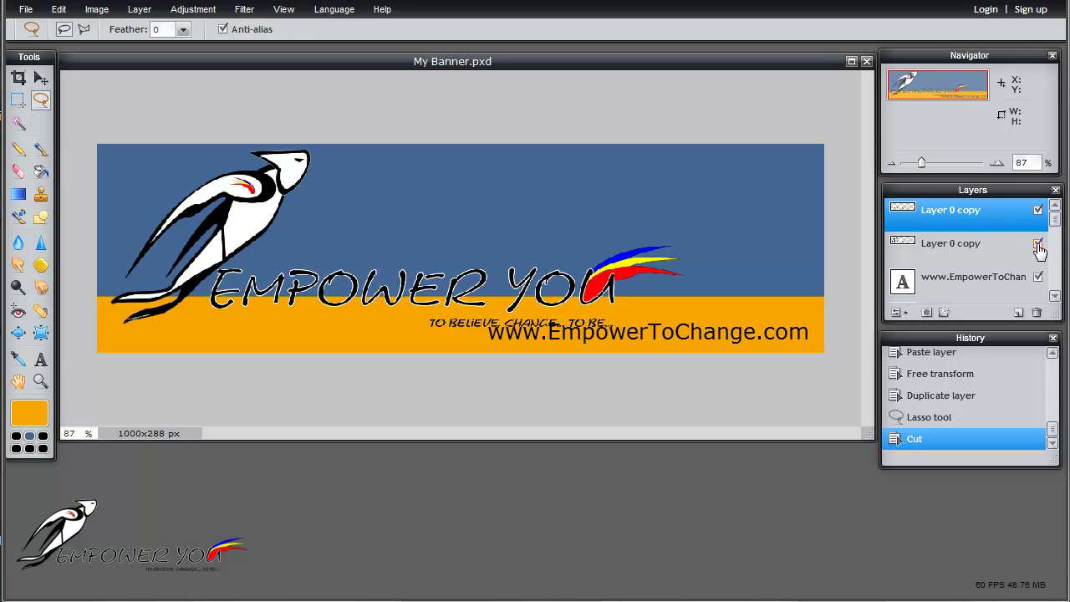
{"action": "left_click", "coordinate": [1038, 245]}
{"action": "left_click", "coordinate": [1037, 245]}
{"action": "left_click", "coordinate": [974, 253]}
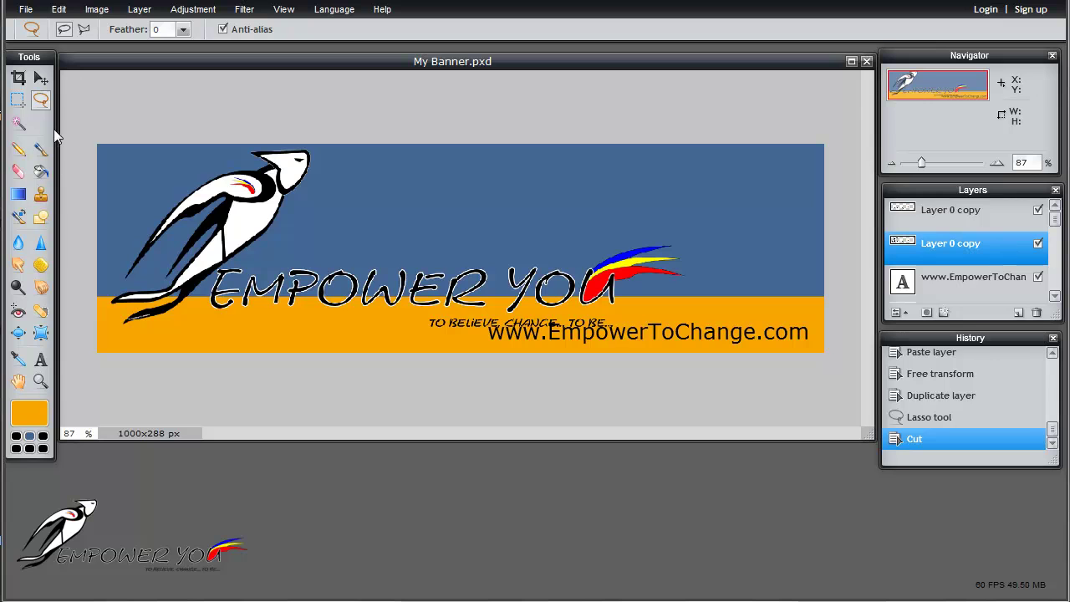
Lasso the EMPOWER YOU title, cut it from the lower copy, and show the top copy again.
{"action": "left_click", "coordinate": [158, 206]}
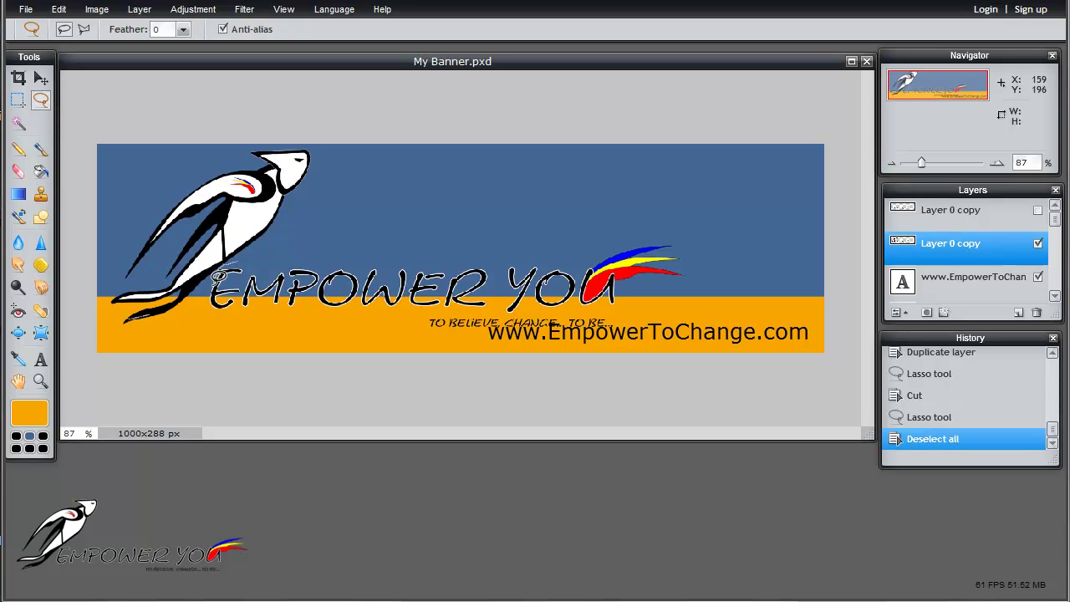
{"action": "mouse_move", "coordinate": [211, 294]}
{"action": "left_mouse_down"}
{"action": "mouse_move", "coordinate": [267, 325]}
{"action": "mouse_move", "coordinate": [433, 344]}
{"action": "mouse_move", "coordinate": [717, 339]}
{"action": "mouse_move", "coordinate": [764, 266]}
{"action": "mouse_move", "coordinate": [713, 234]}
{"action": "mouse_move", "coordinate": [322, 245]}
{"action": "mouse_move", "coordinate": [242, 254]}
{"action": "left_mouse_up"}
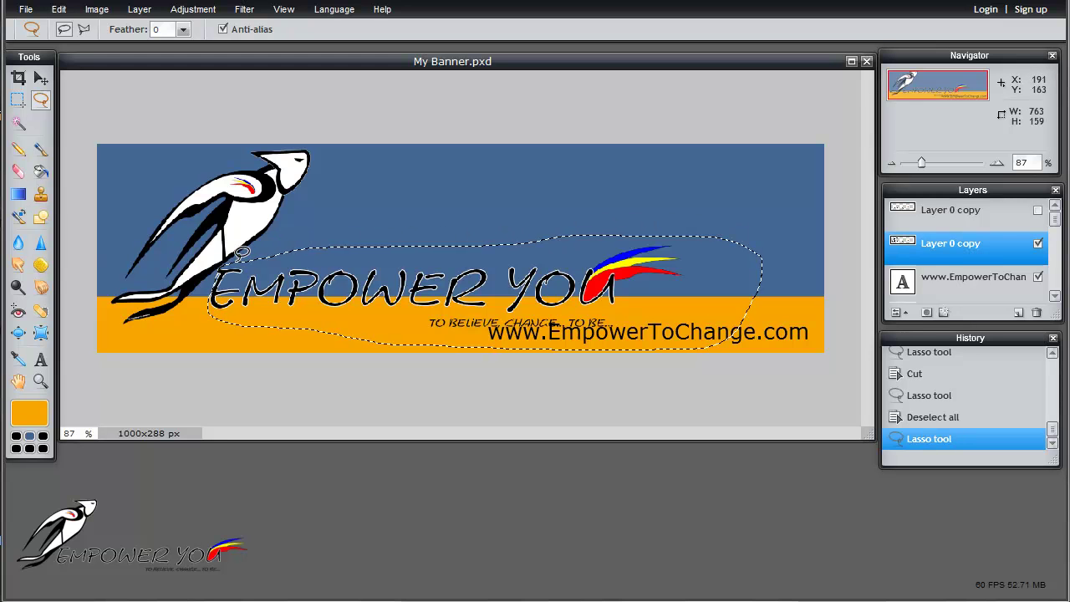
{"action": "left_click", "coordinate": [61, 10]}
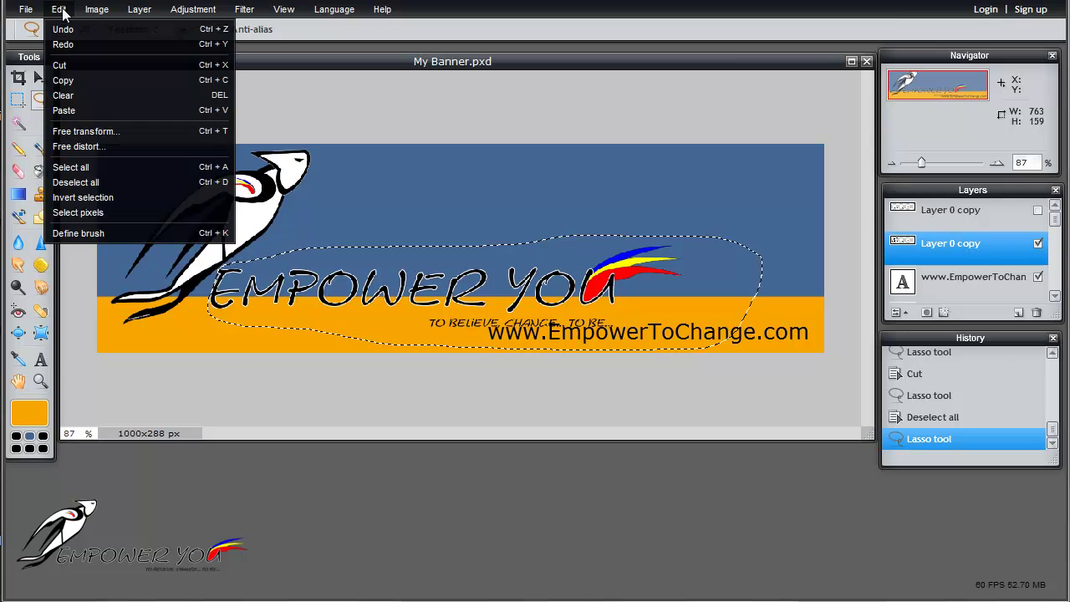
{"action": "left_click", "coordinate": [62, 65]}
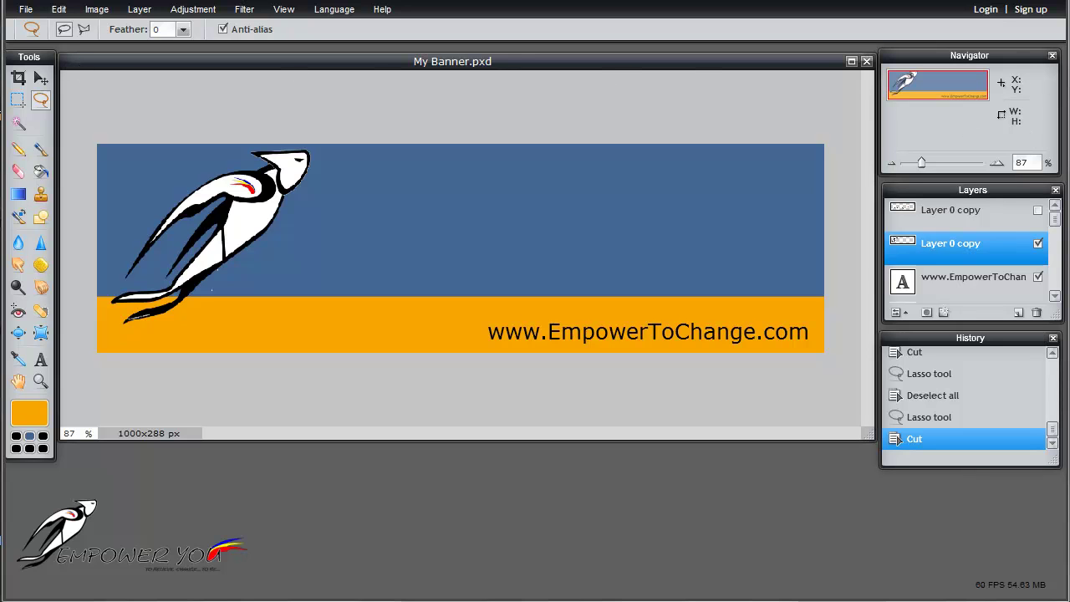
{"action": "left_click", "coordinate": [1038, 210]}
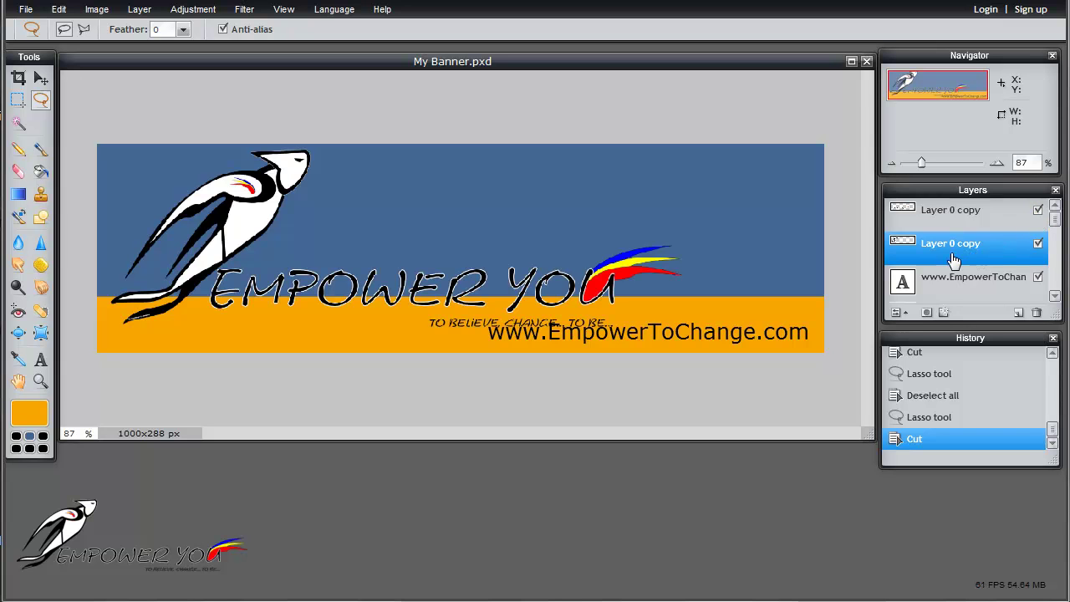
Rename the top copy layer 'title' and the figure's layer 'dude'.
{"action": "left_click", "coordinate": [949, 215]}
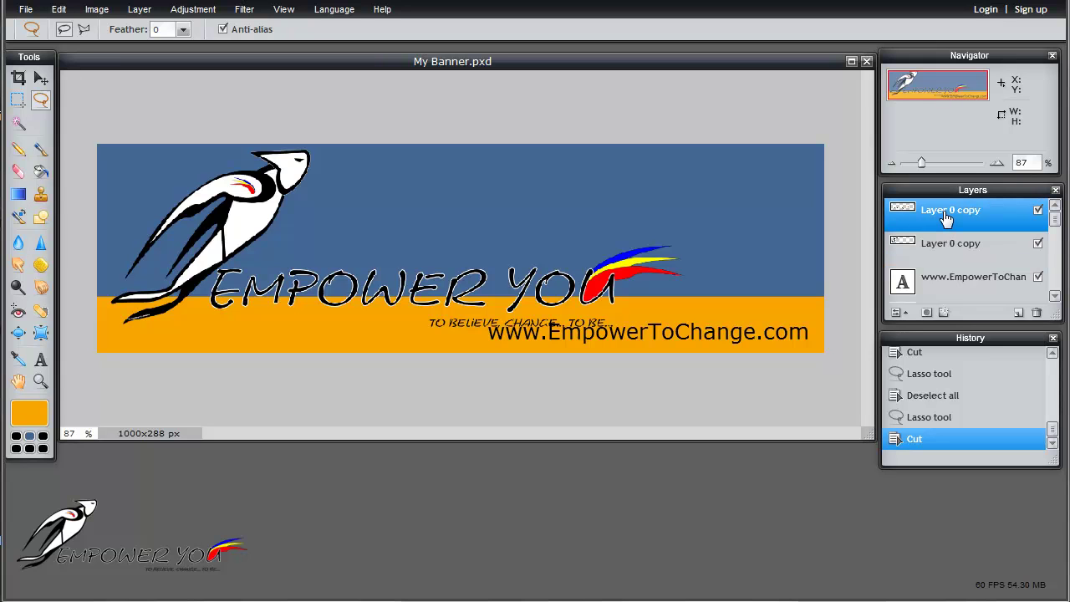
{"action": "double_click", "coordinate": [945, 215]}
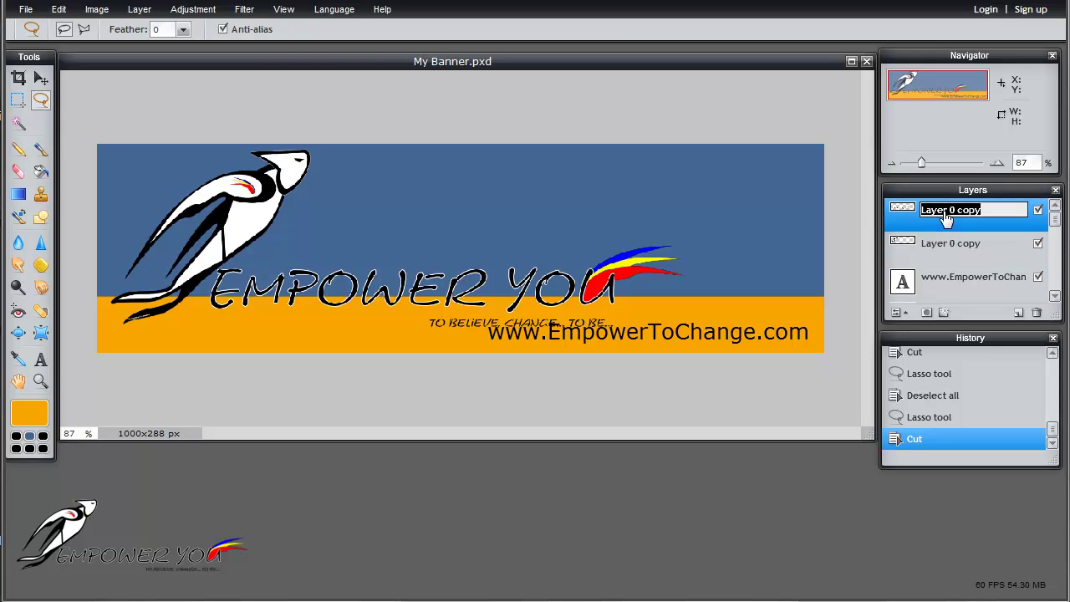
{"action": "type", "text": "title"}
{"action": "key", "text": "Return"}
{"action": "left_click", "coordinate": [947, 243]}
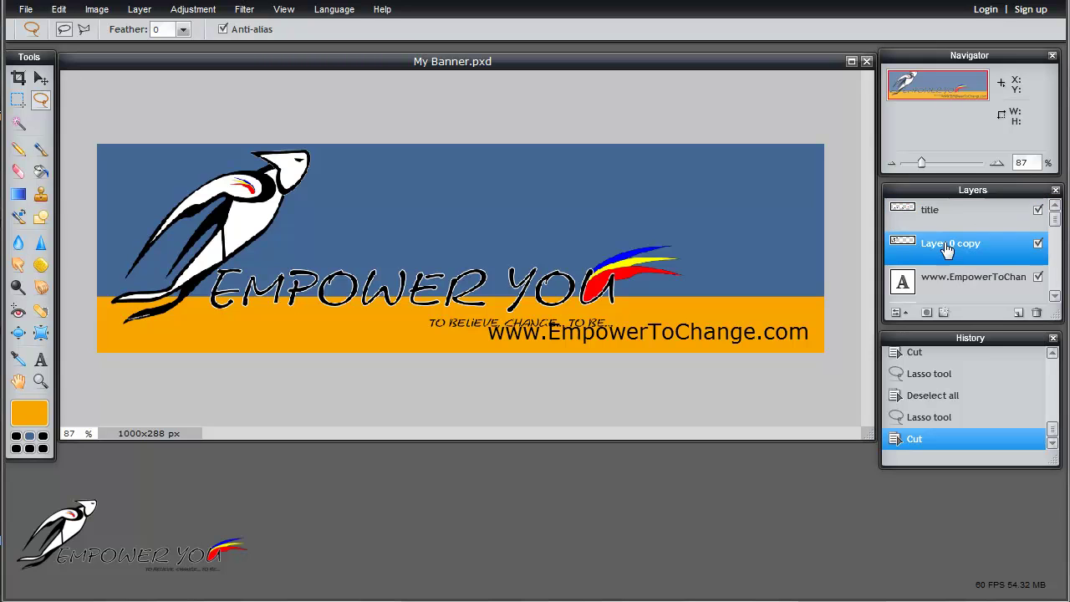
{"action": "double_click", "coordinate": [947, 244]}
{"action": "type", "text": "dude"}
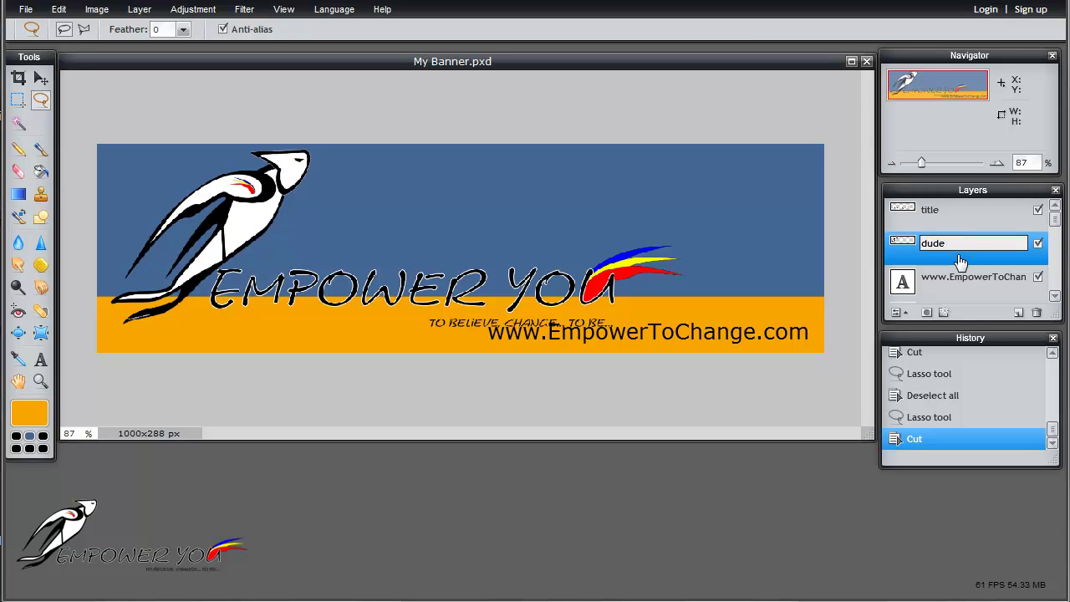
{"action": "key", "text": "Return"}
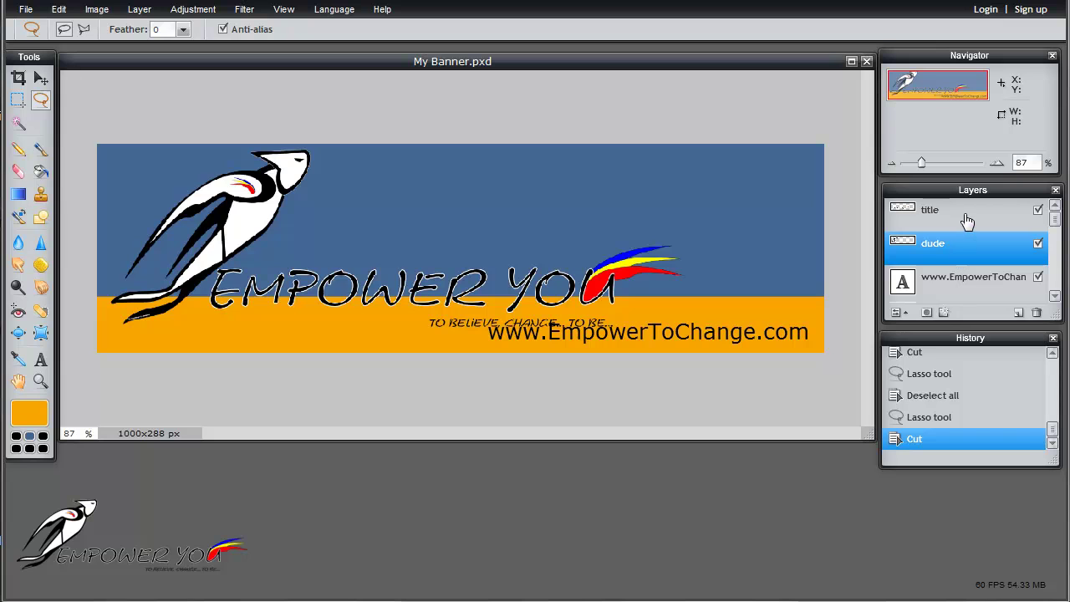
{"action": "left_click", "coordinate": [965, 219]}
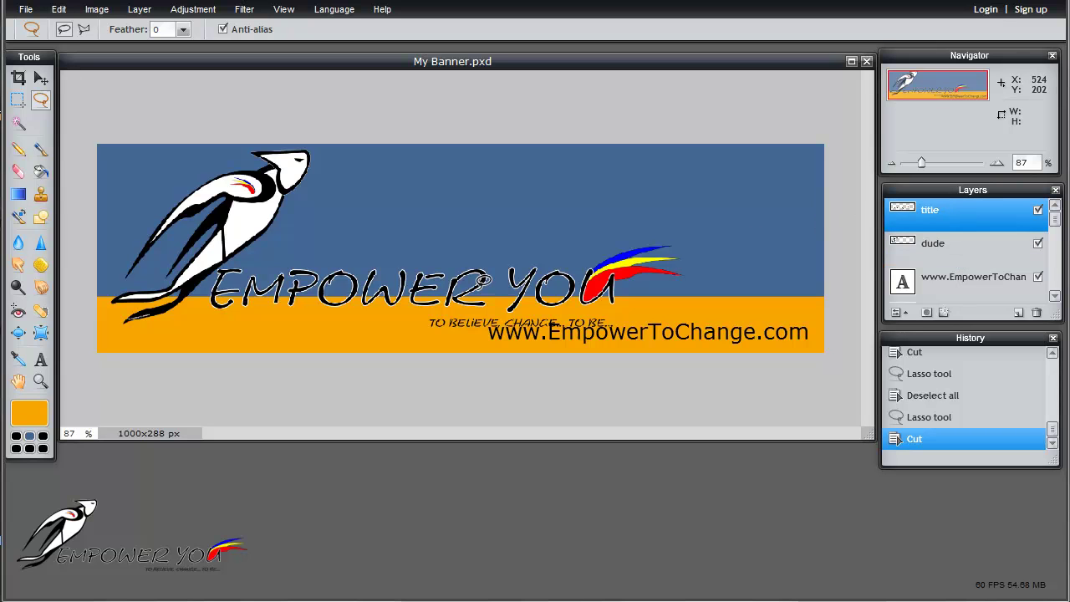
Drag the title layer up-right onto the blue band and fine-tune it with Free transform.
{"action": "left_click", "coordinate": [42, 79]}
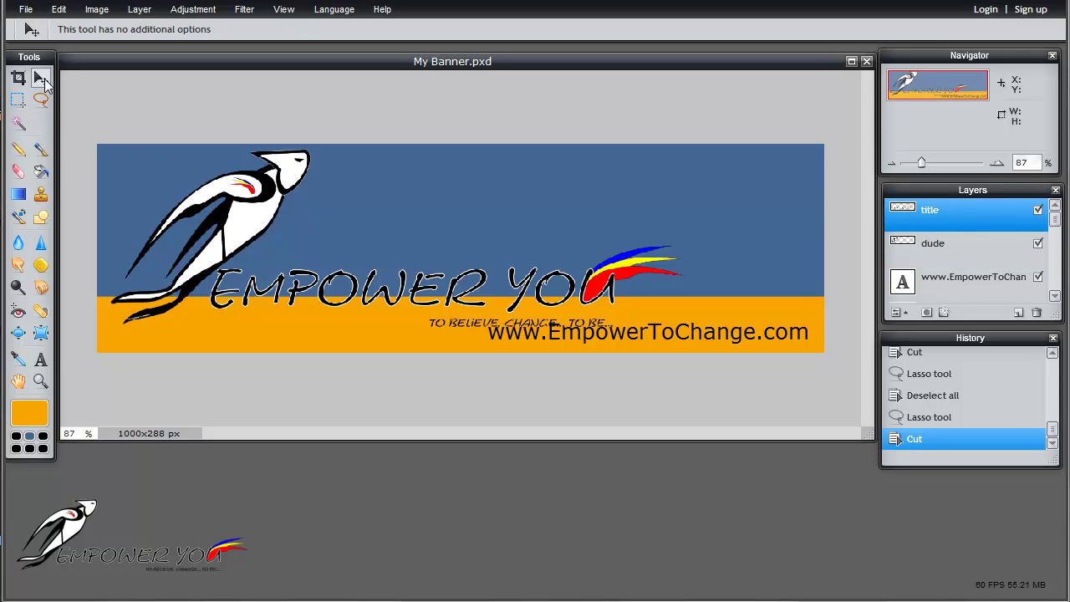
{"action": "left_click_drag", "start_coordinate": [366, 302], "coordinate": [430, 264]}
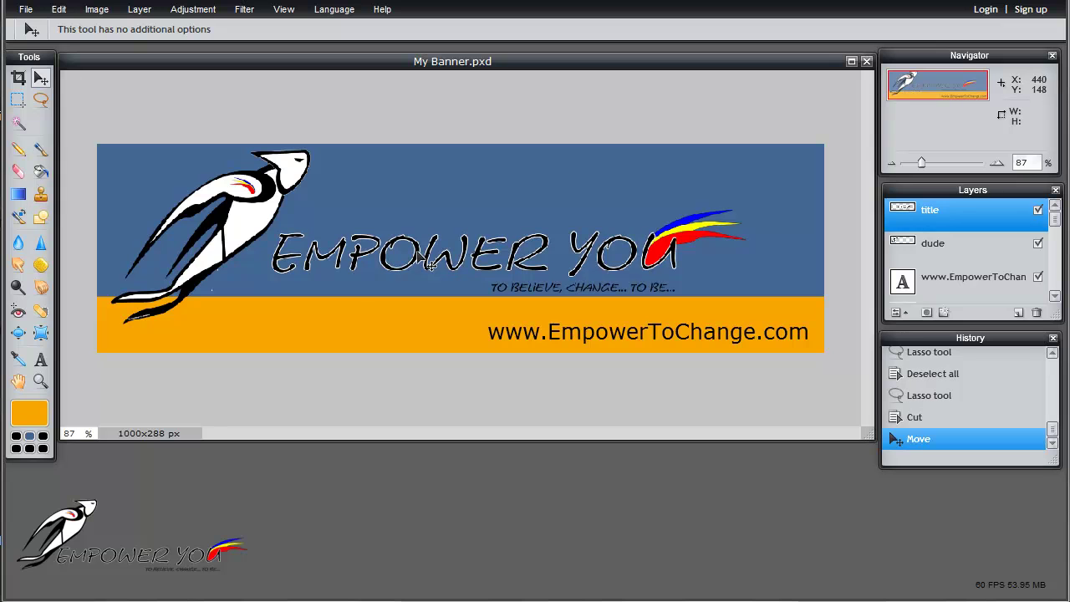
{"action": "key", "text": "ctrl+t"}
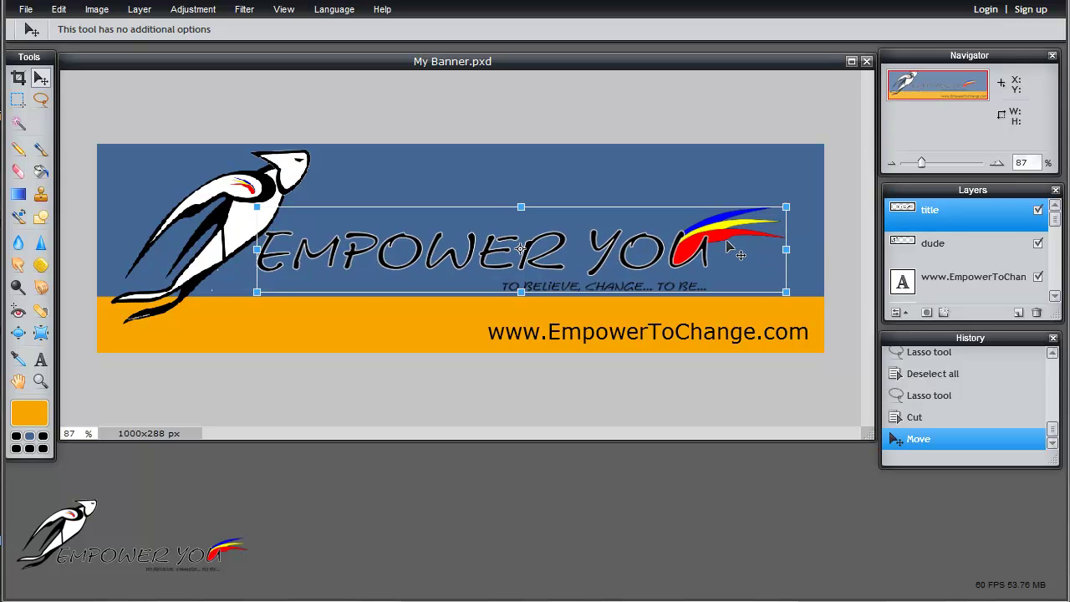
{"action": "left_click_drag", "start_coordinate": [732, 242], "coordinate": [734, 242]}
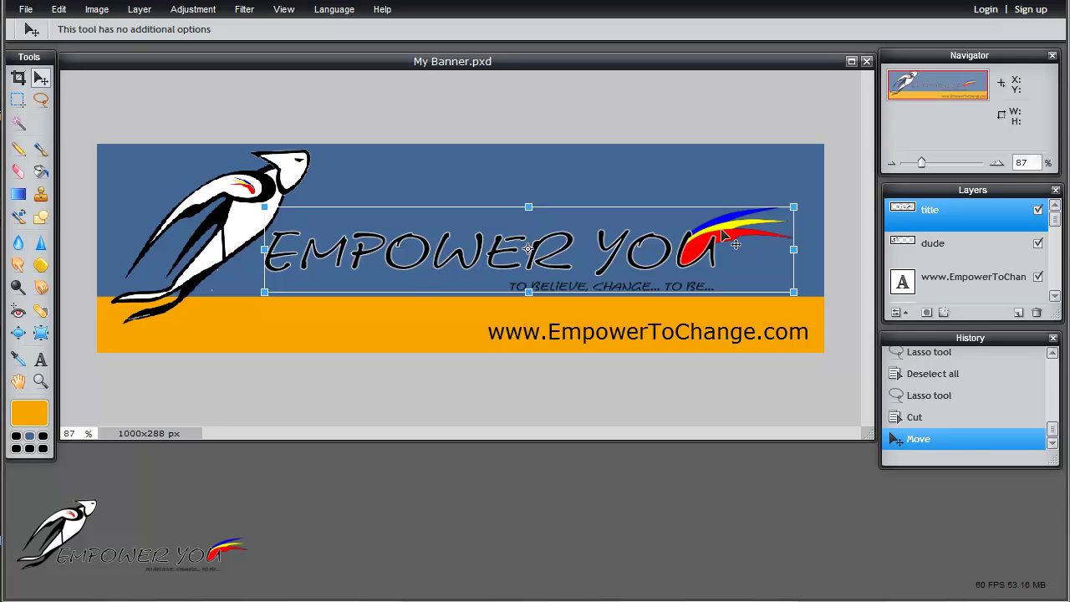
{"action": "key", "text": "Return"}
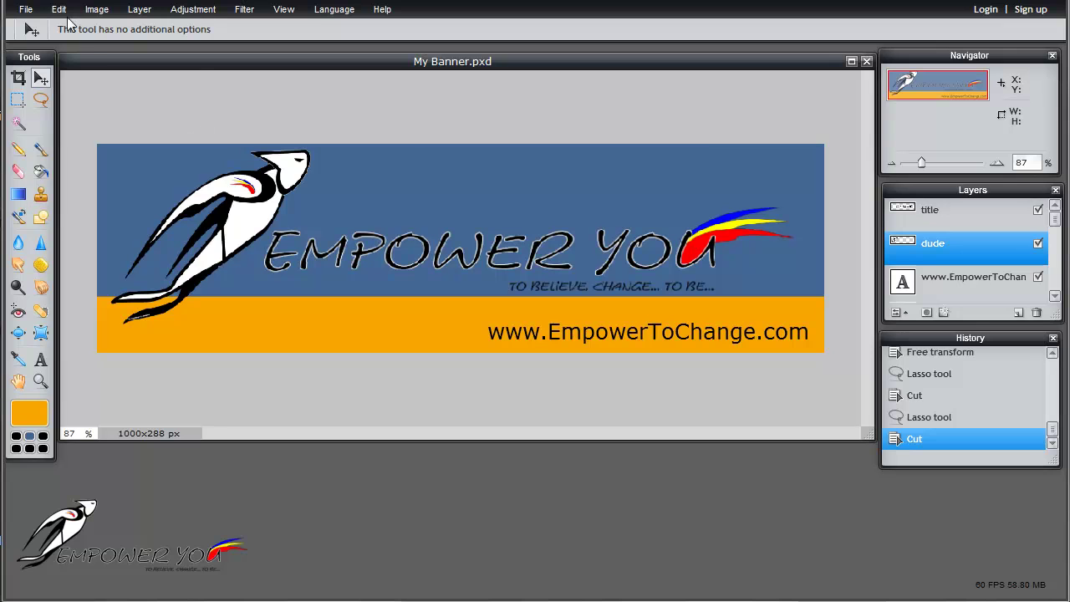
{"action": "left_click", "coordinate": [25, 10]}
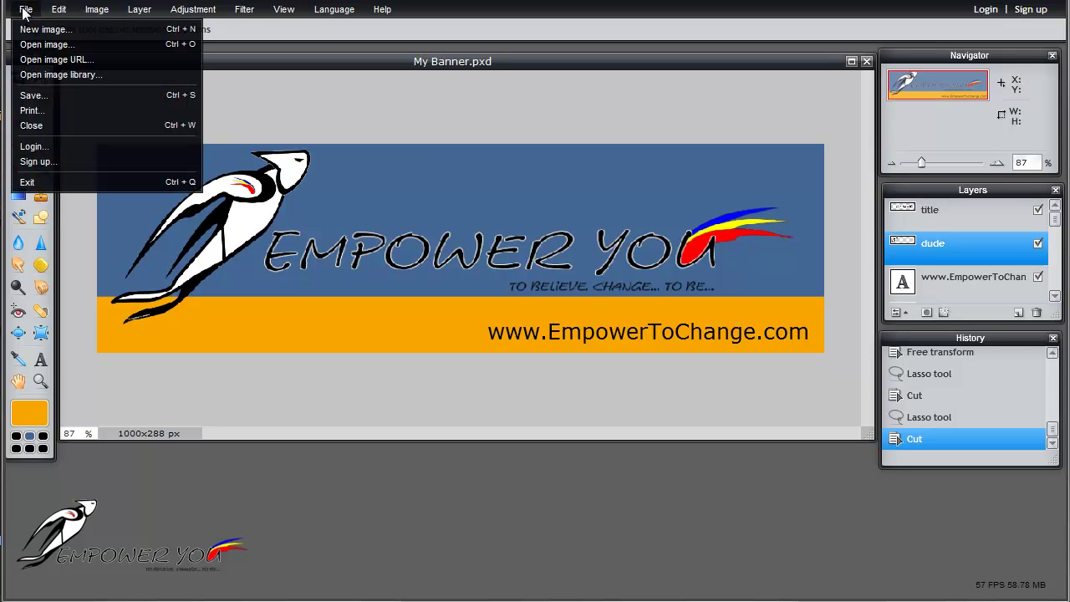
{"action": "left_click", "coordinate": [34, 95]}
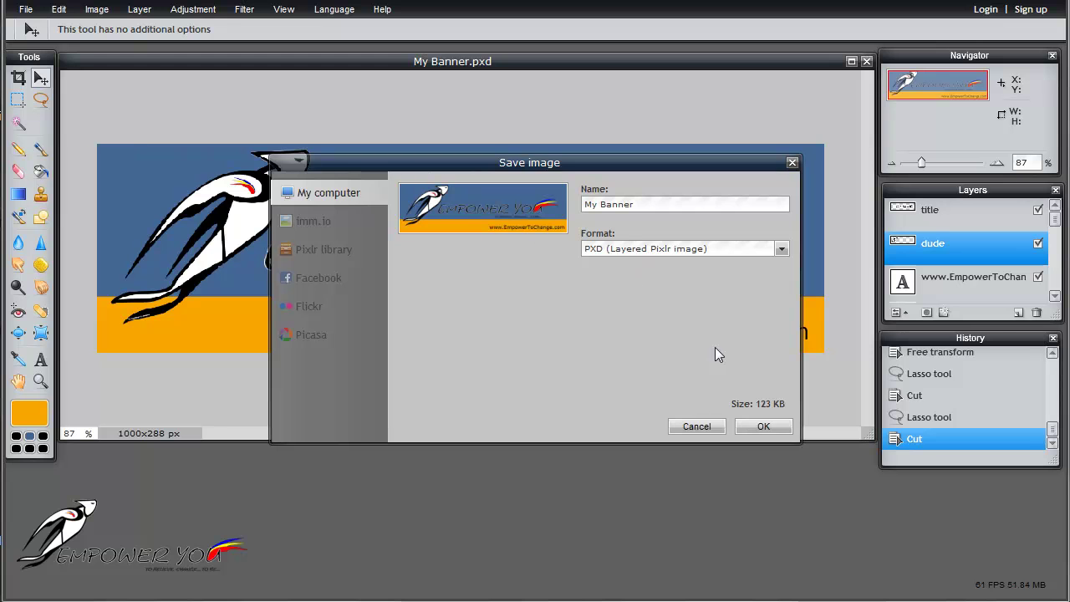
{"action": "left_click", "coordinate": [750, 426]}
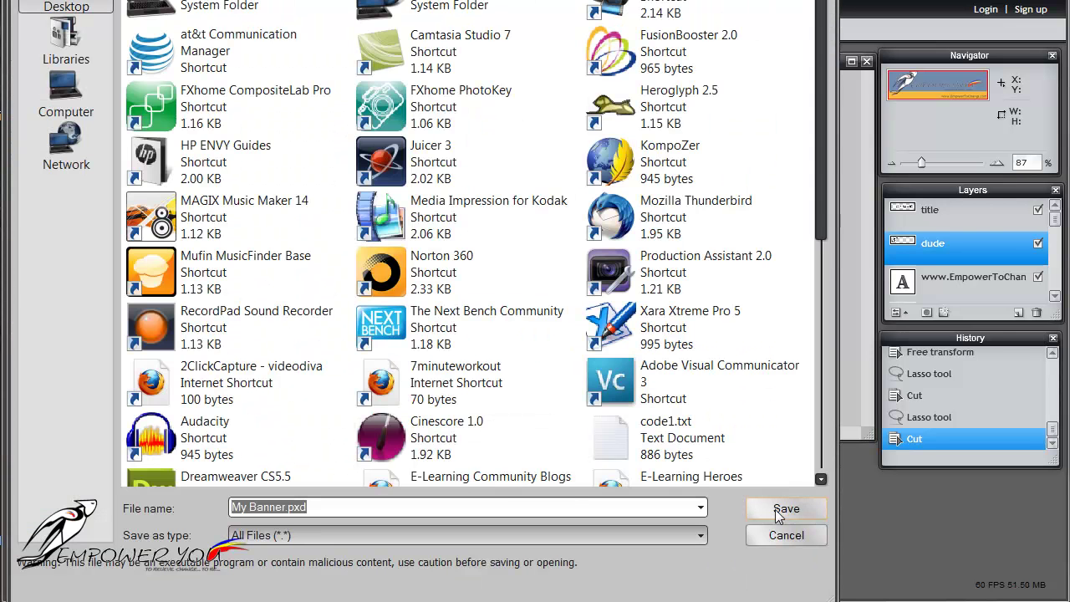
{"action": "left_click", "coordinate": [785, 508]}
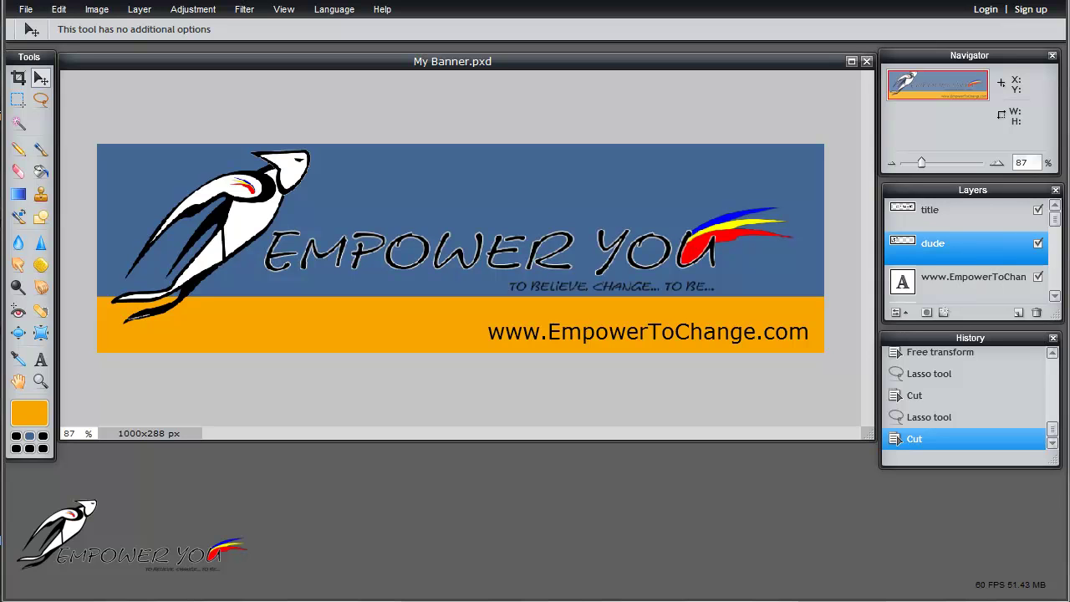
Save the banner to the computer as my-banner in PNG format.
{"action": "left_click", "coordinate": [26, 10]}
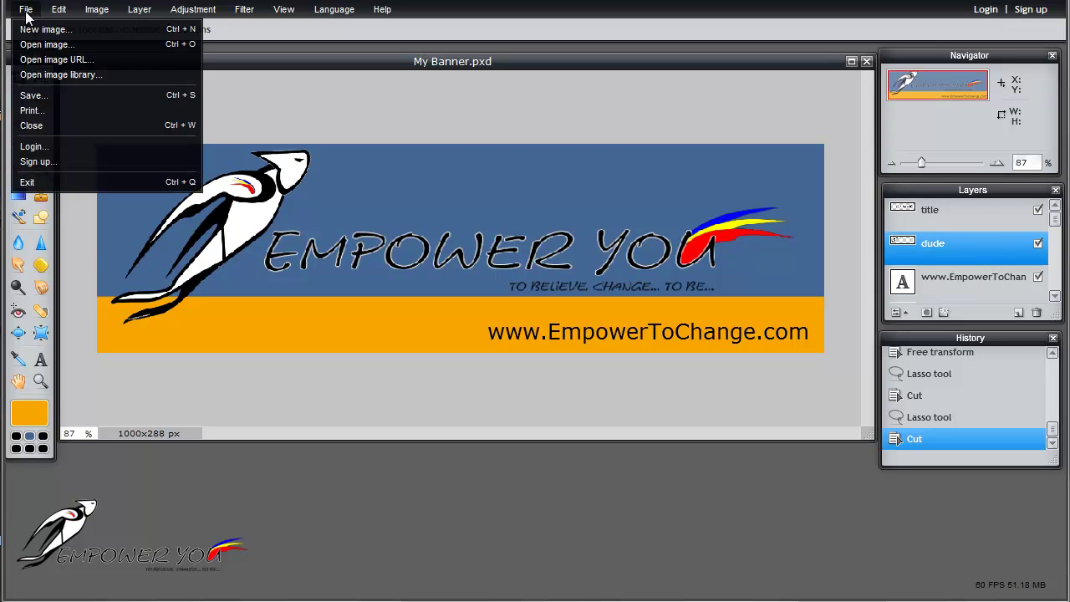
{"action": "left_click", "coordinate": [29, 96]}
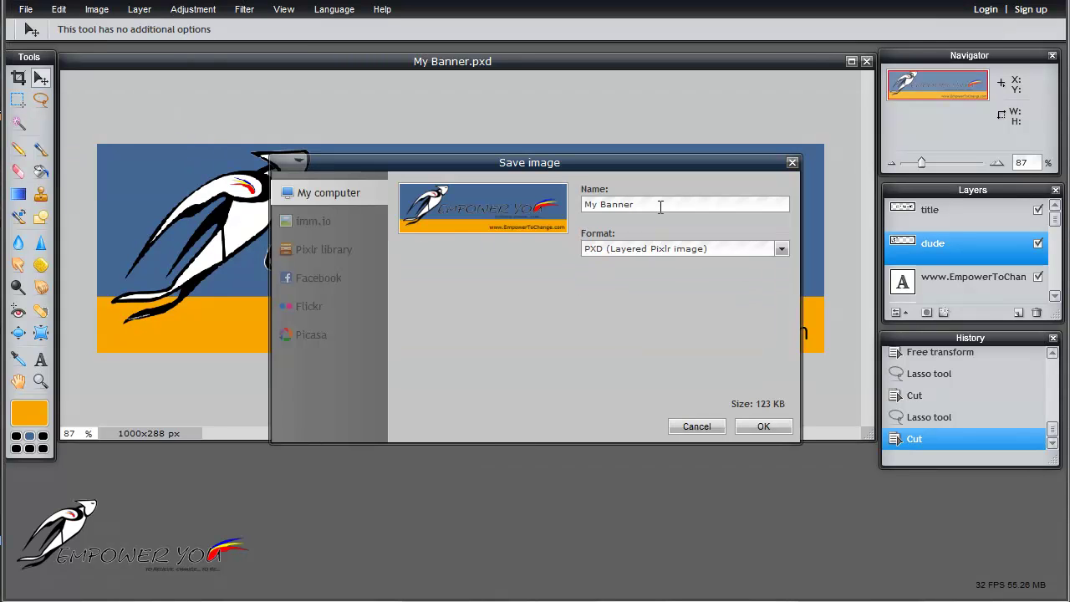
{"action": "left_click_drag", "start_coordinate": [660, 207], "coordinate": [579, 209]}
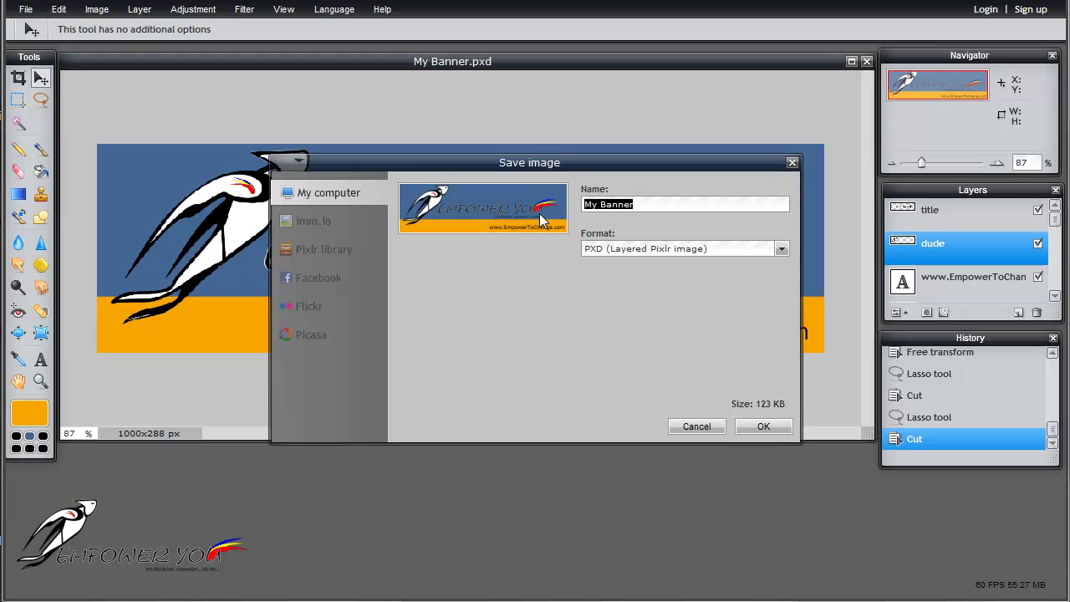
{"action": "type", "text": "my"}
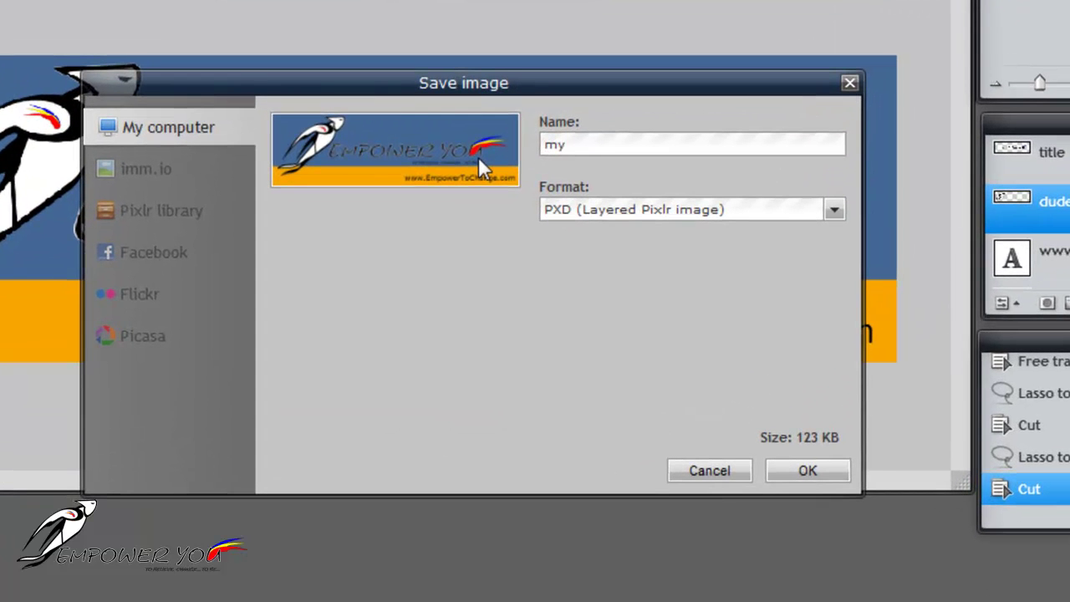
{"action": "type", "text": "-banner"}
{"action": "left_click", "coordinate": [835, 211]}
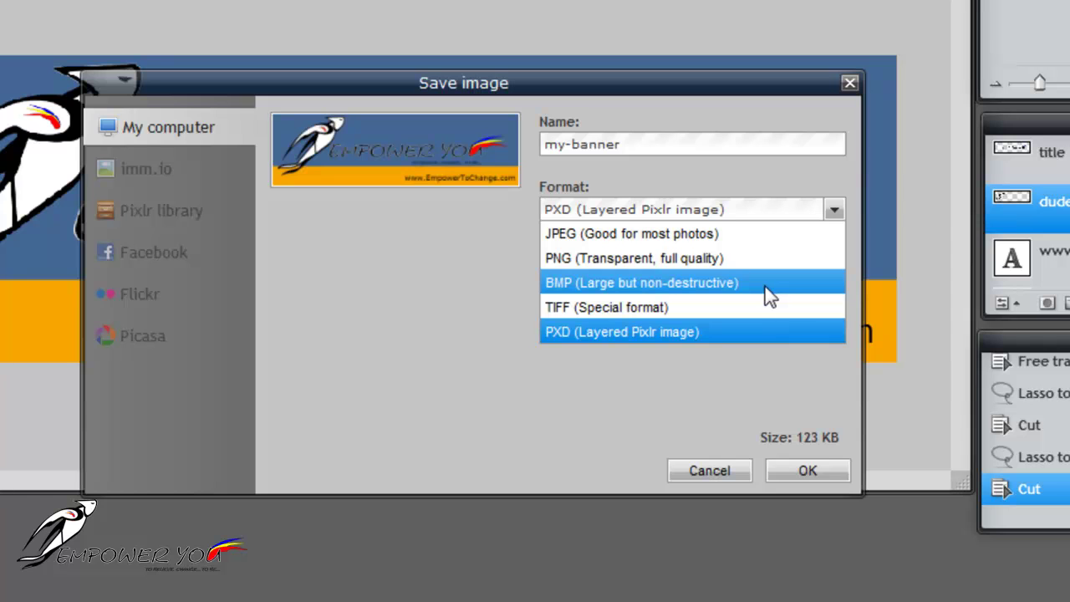
{"action": "left_click", "coordinate": [766, 234]}
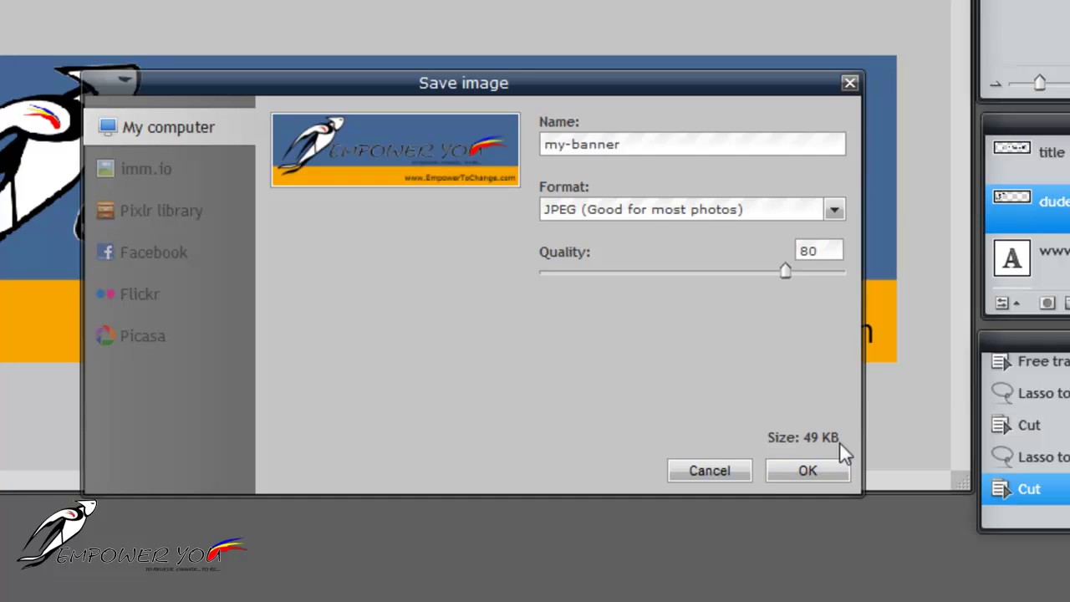
{"action": "left_click", "coordinate": [834, 211]}
{"action": "left_click", "coordinate": [789, 269]}
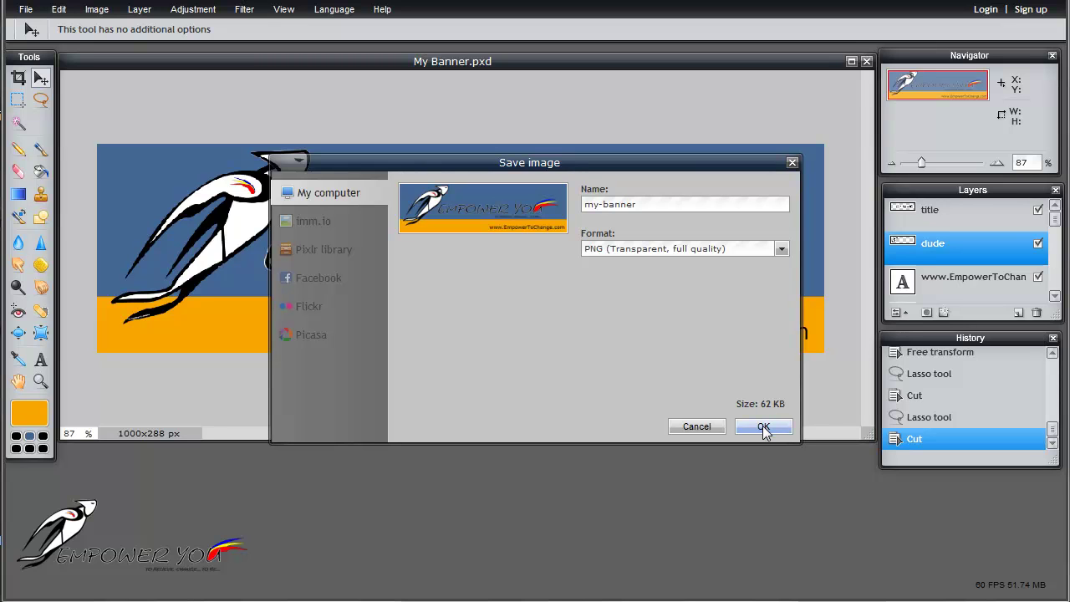
{"action": "left_click", "coordinate": [763, 428]}
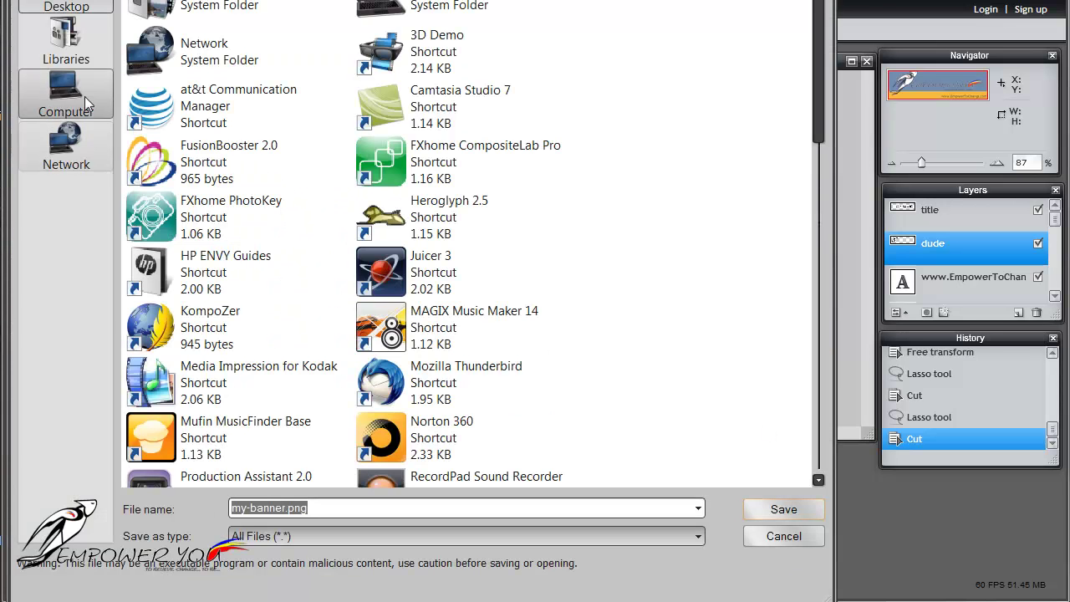
{"action": "left_click", "coordinate": [767, 513]}
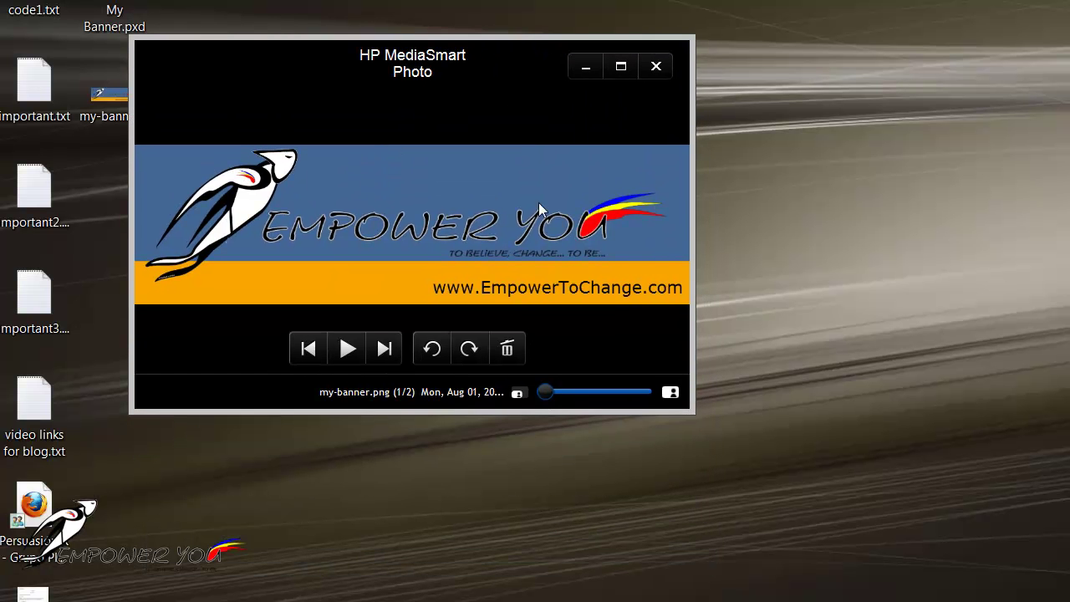
Enlarge the HP MediaSmart Photo window to view my-banner.png bigger.
{"action": "left_click_drag", "start_coordinate": [692, 412], "coordinate": [976, 482]}
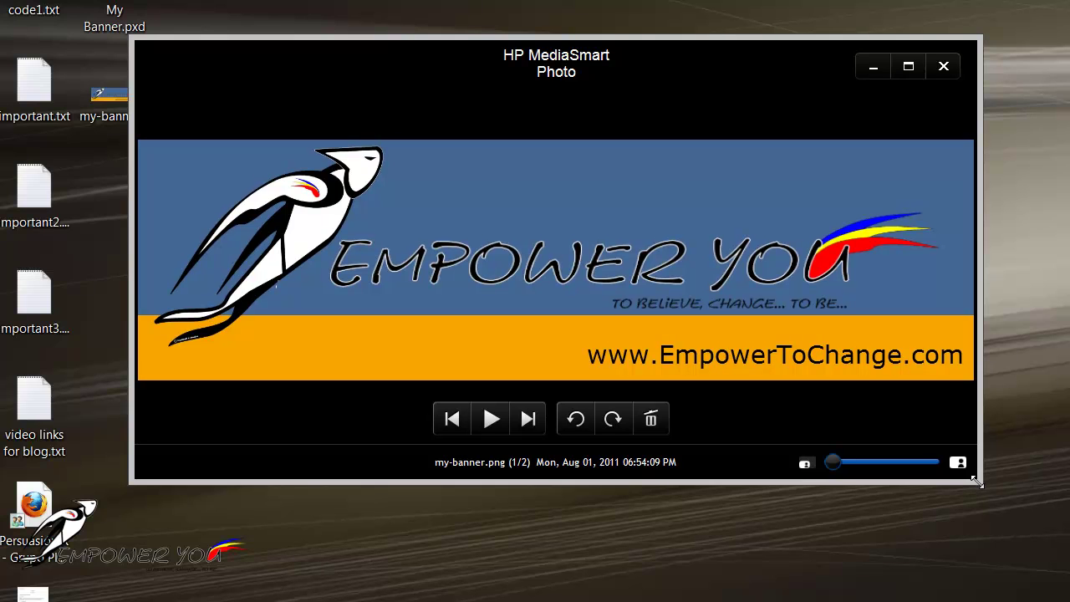